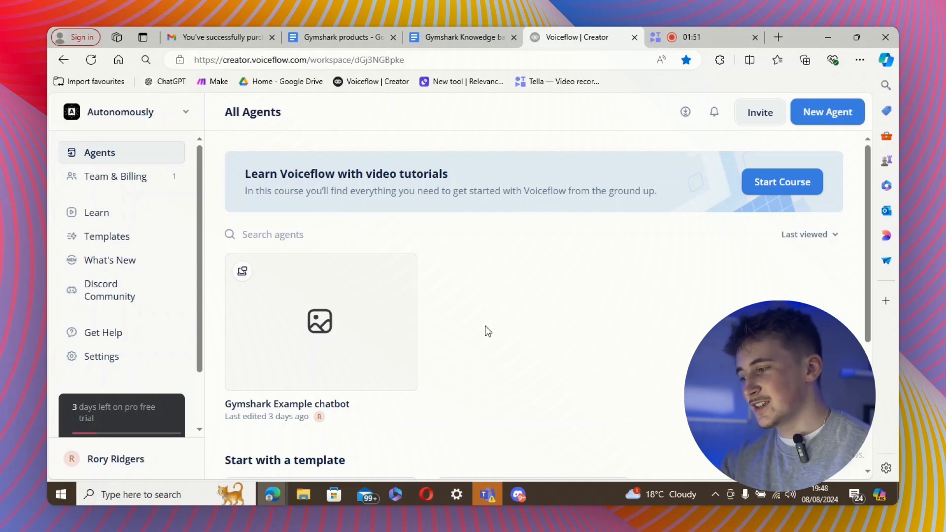
Create a chat agent named 'Gymshark chatbot' with English (en-US) language and open its canvas.
{"action": "left_click", "coordinate": [820, 120]}
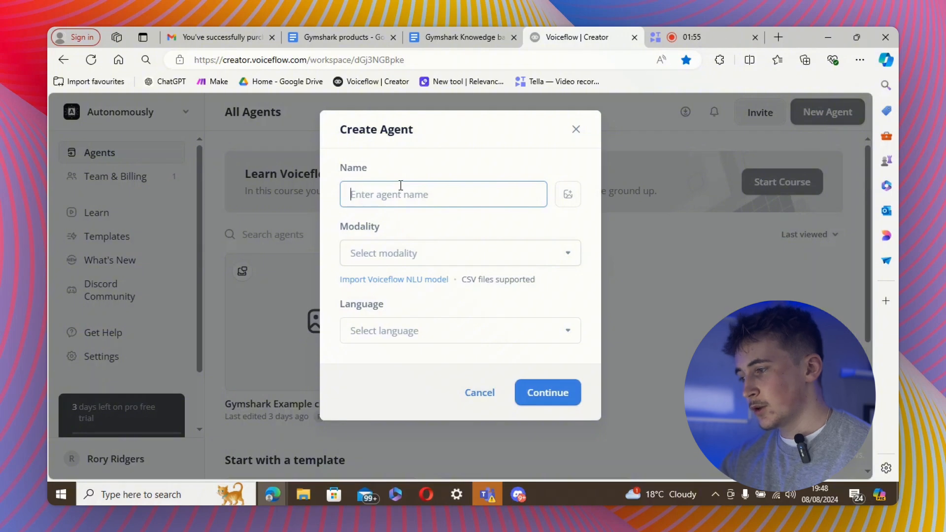
{"action": "type", "text": "Gy"}
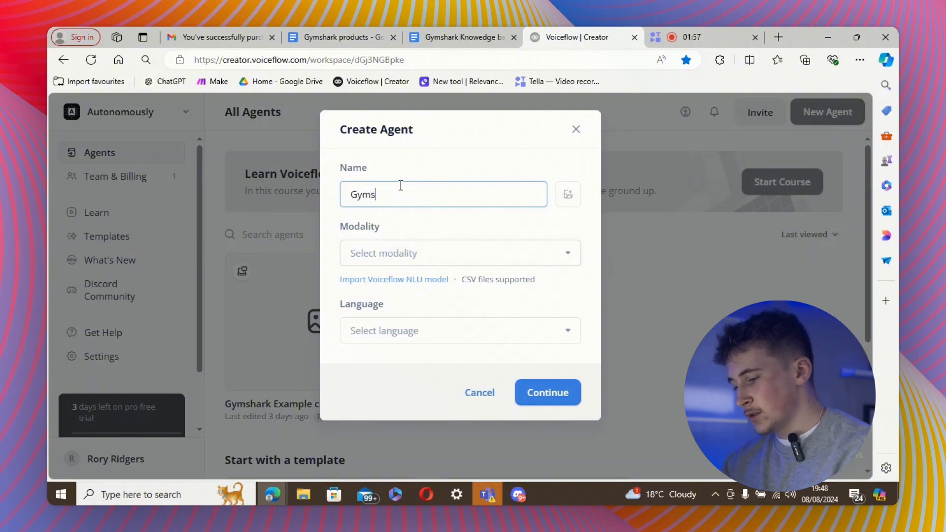
{"action": "type", "text": "mshark"}
{"action": "type", "text": "chatbot"}
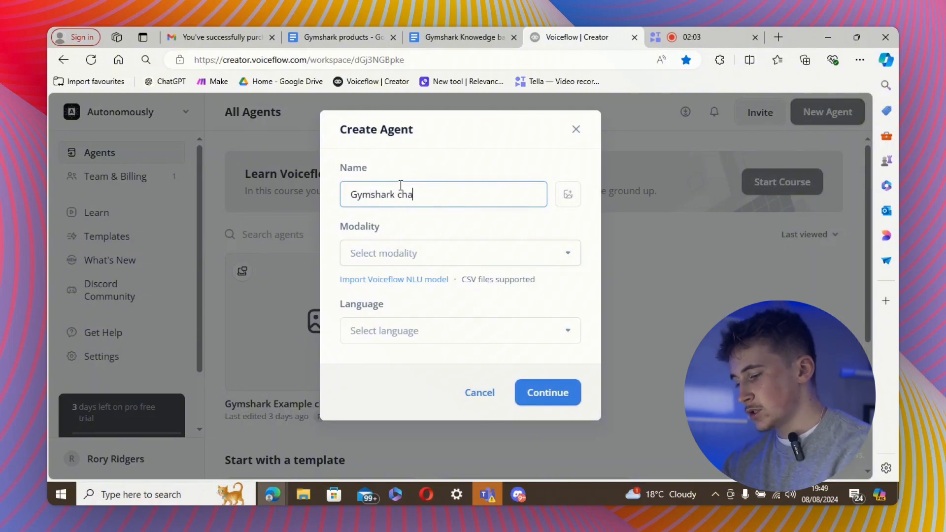
{"action": "left_click", "coordinate": [479, 250]}
{"action": "left_click", "coordinate": [389, 285]}
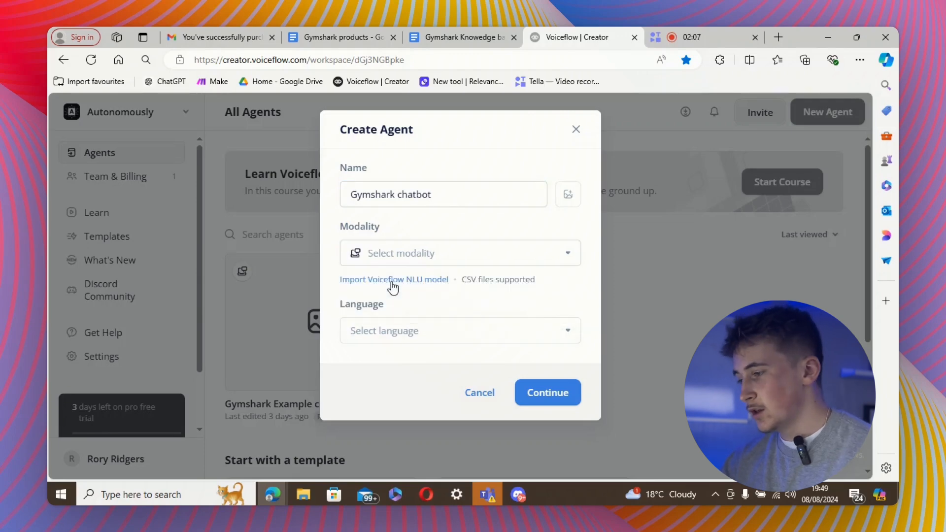
{"action": "left_click", "coordinate": [422, 329]}
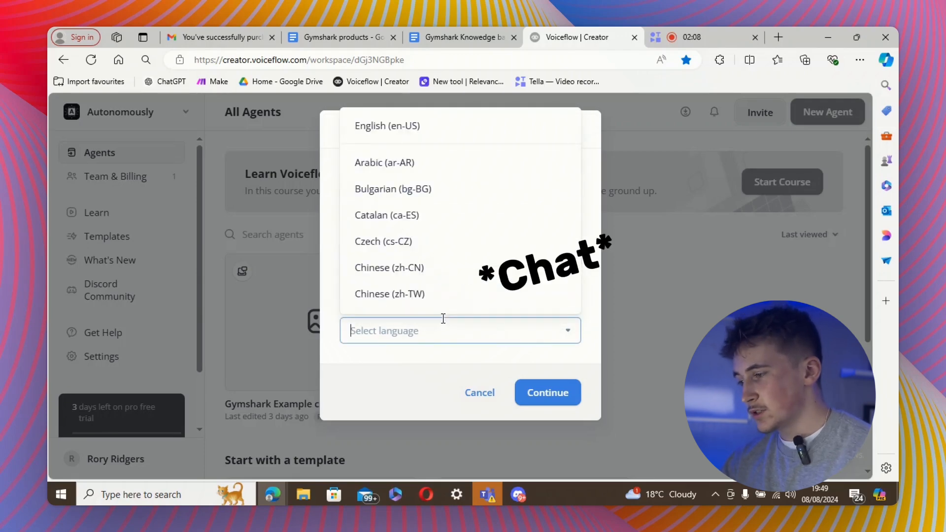
{"action": "left_click", "coordinate": [392, 128]}
{"action": "left_click", "coordinate": [525, 388]}
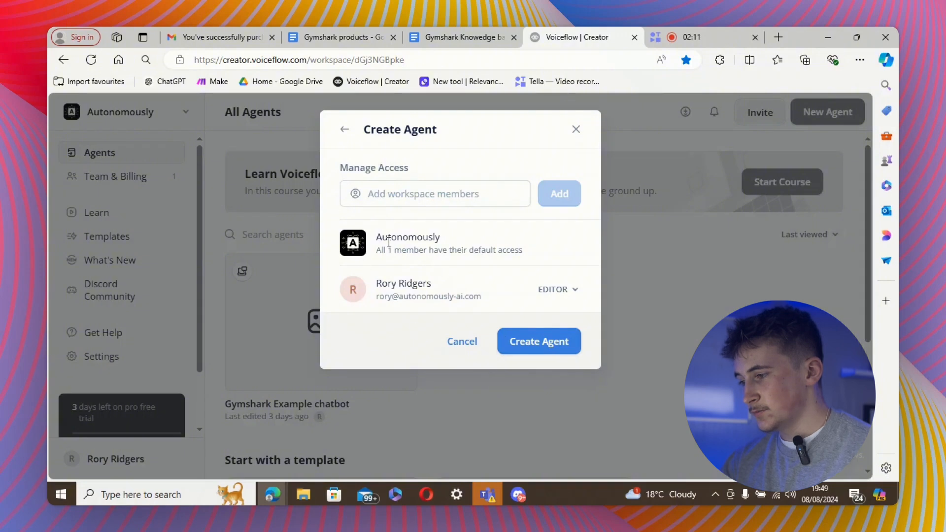
{"action": "left_click", "coordinate": [521, 337]}
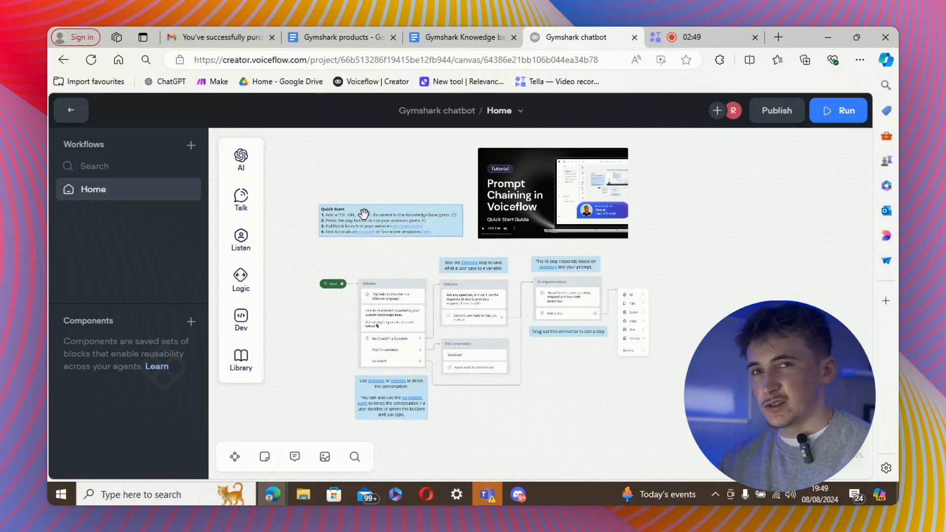
Delete all the starter template blocks, leaving only the Start block.
{"action": "left_click_drag", "start_coordinate": [342, 154], "coordinate": [645, 426]}
{"action": "key", "text": "Delete"}
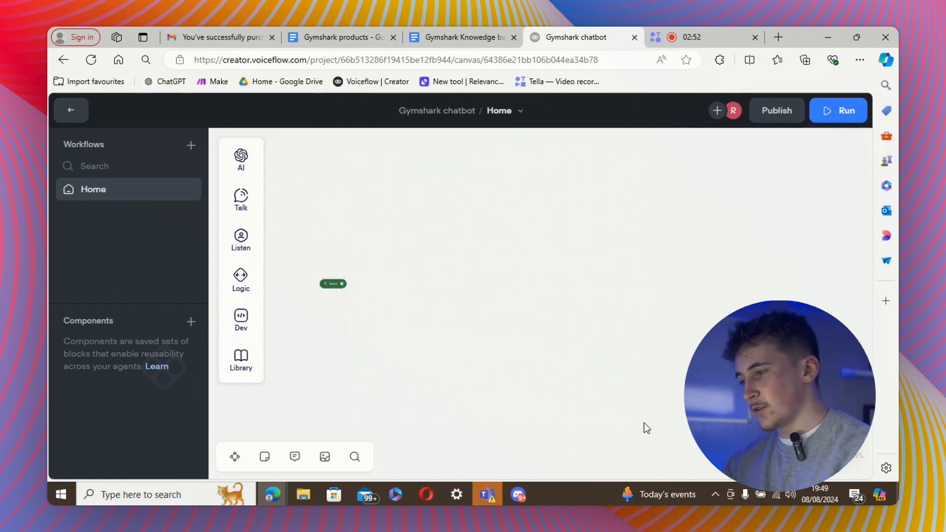
{"action": "scroll", "coordinate": [427, 300], "scroll_direction": "down", "scroll_amount": 1}
{"action": "scroll", "coordinate": [424, 304], "scroll_direction": "up", "scroll_amount": 4}
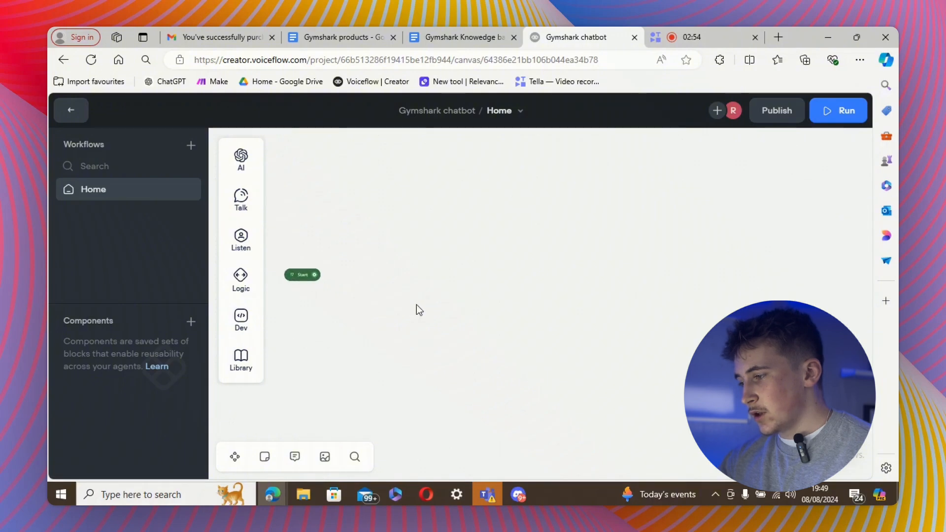
Place a new empty Text block beside the Start block.
{"action": "left_click_drag", "start_coordinate": [353, 312], "coordinate": [467, 356]}
{"action": "scroll", "coordinate": [460, 355], "scroll_direction": "up", "scroll_amount": 1}
{"action": "scroll", "coordinate": [458, 358], "scroll_direction": "up", "scroll_amount": 1}
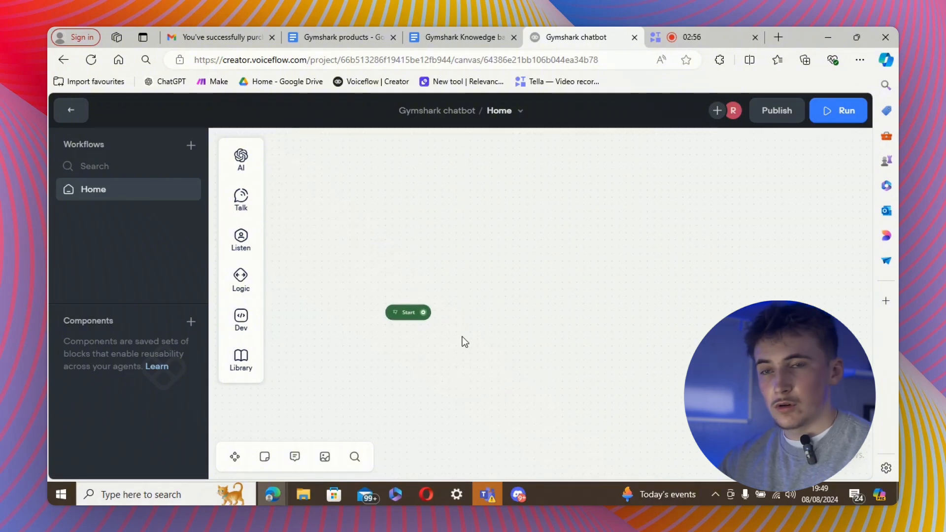
{"action": "left_click", "coordinate": [241, 199]}
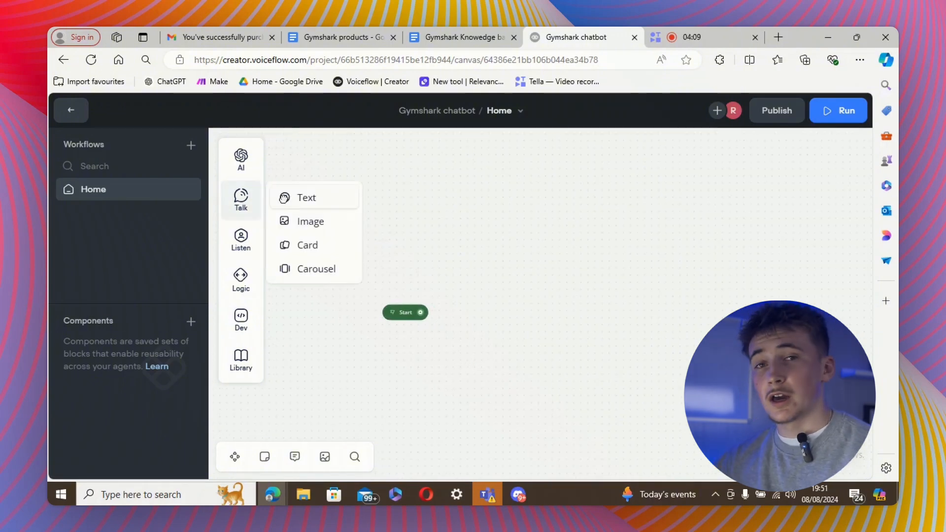
{"action": "left_click_drag", "start_coordinate": [297, 197], "coordinate": [512, 277]}
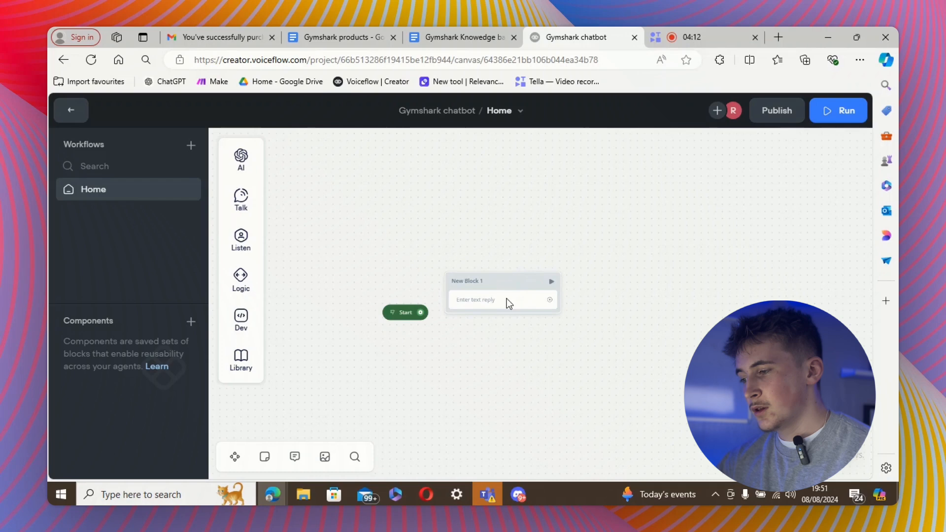
Write a self-introducing welcome-to-gymshark greeting in New Block 1 and link Start to it.
{"action": "left_click", "coordinate": [506, 299]}
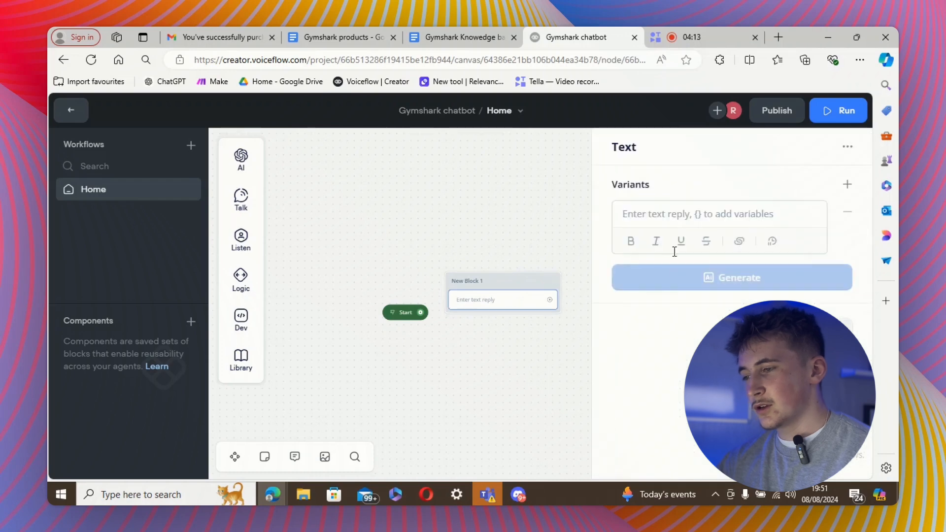
{"action": "left_click", "coordinate": [665, 218]}
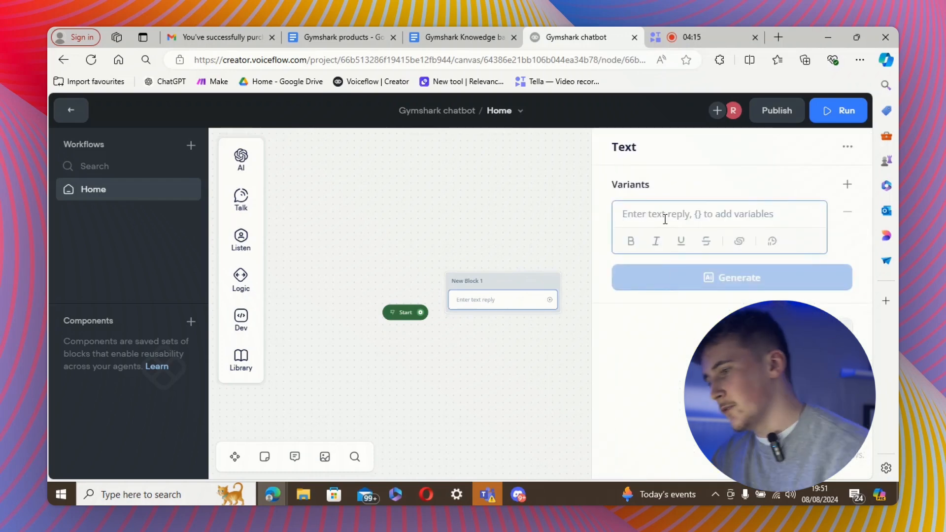
{"action": "type", "text": "Hell, im dan welcome to"}
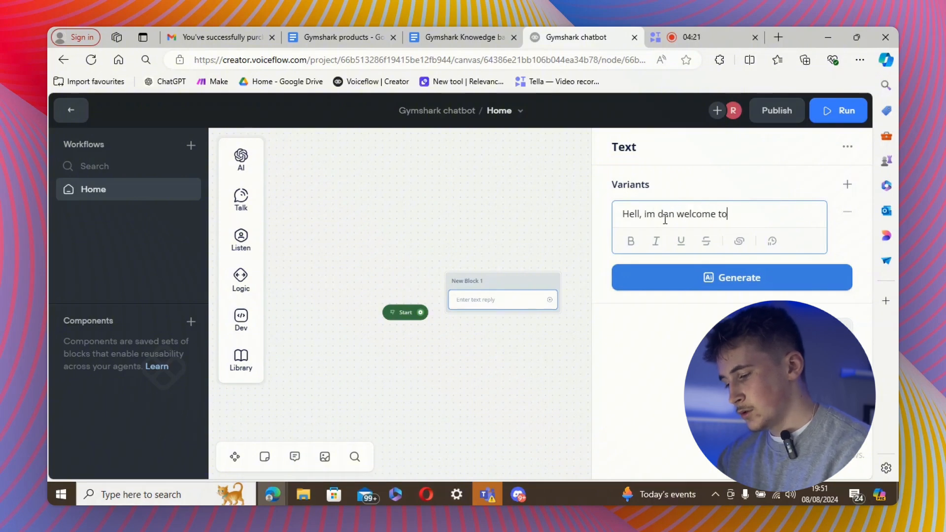
{"action": "type", "text": " gymshark"}
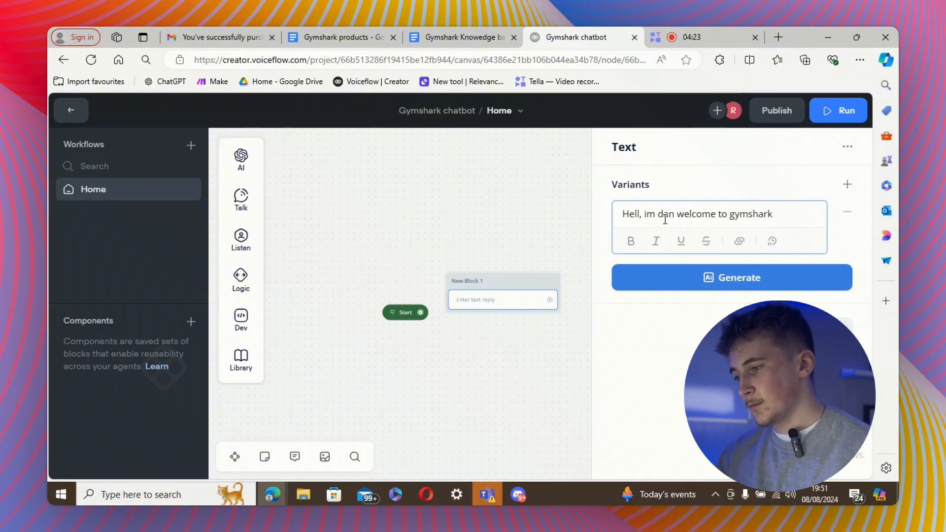
{"action": "left_click", "coordinate": [586, 317]}
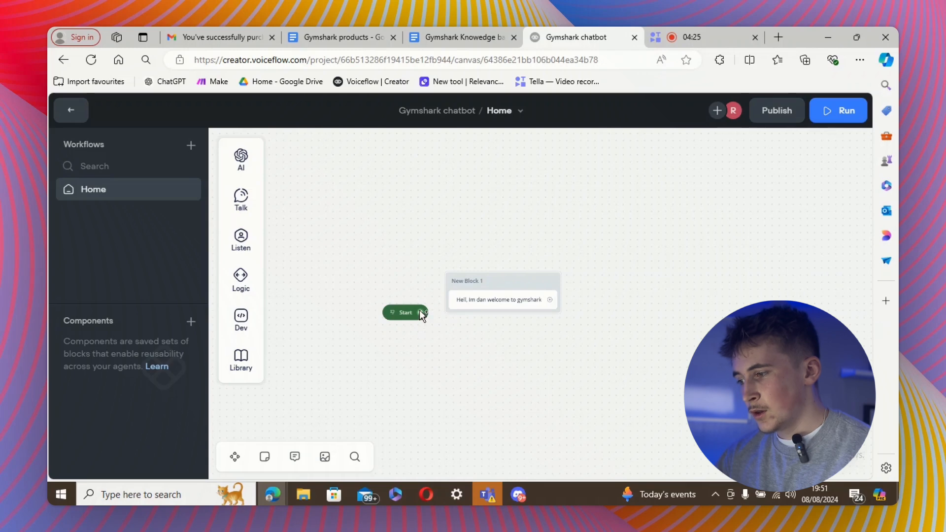
{"action": "left_click_drag", "start_coordinate": [419, 311], "coordinate": [443, 283]}
{"action": "left_click_drag", "start_coordinate": [504, 280], "coordinate": [511, 273]}
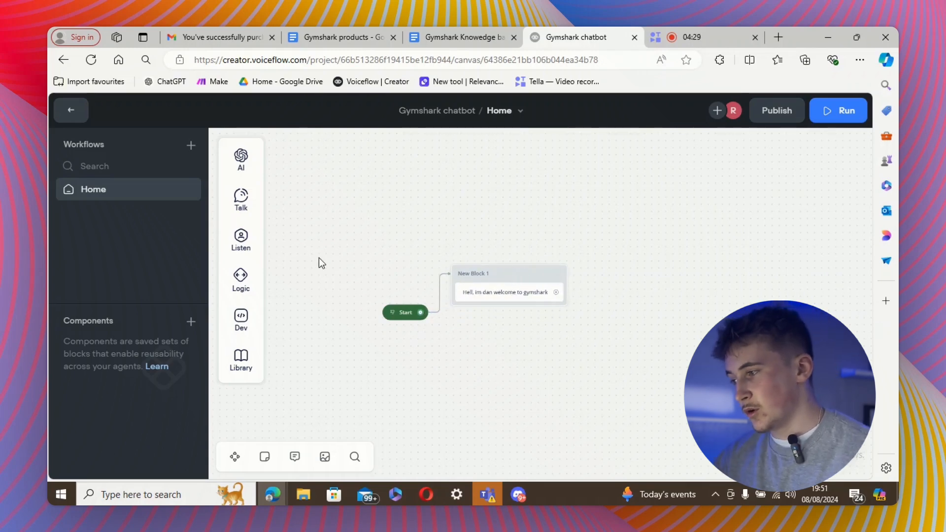
Add a second text step 'How can i help you today?' to New Block 1 with three generated variants.
{"action": "mouse_move", "coordinate": [236, 209]}
{"action": "left_click_drag", "start_coordinate": [306, 197], "coordinate": [494, 309]}
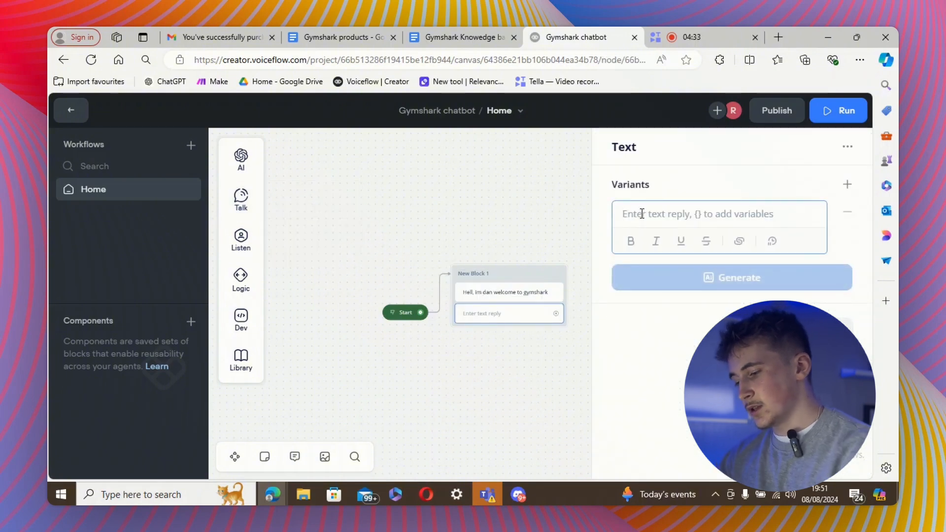
{"action": "type", "text": "How can "}
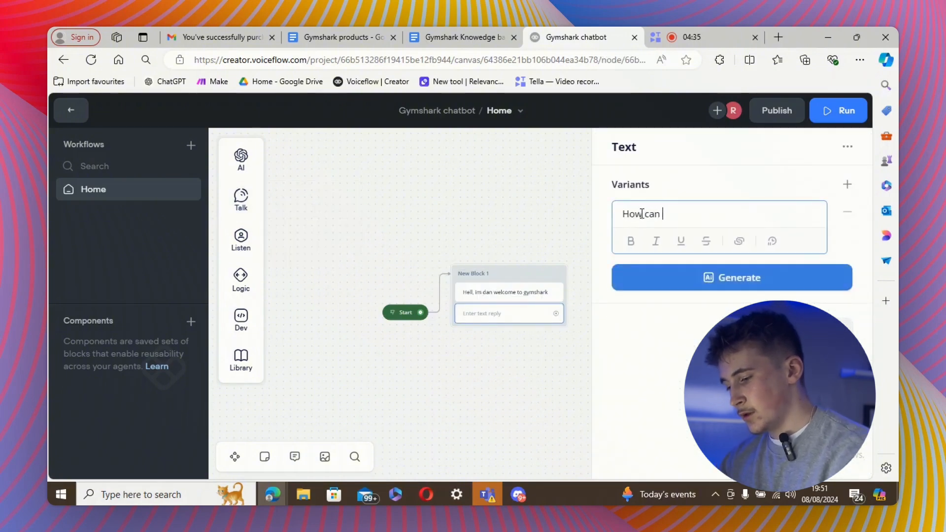
{"action": "type", "text": "i help you today?"}
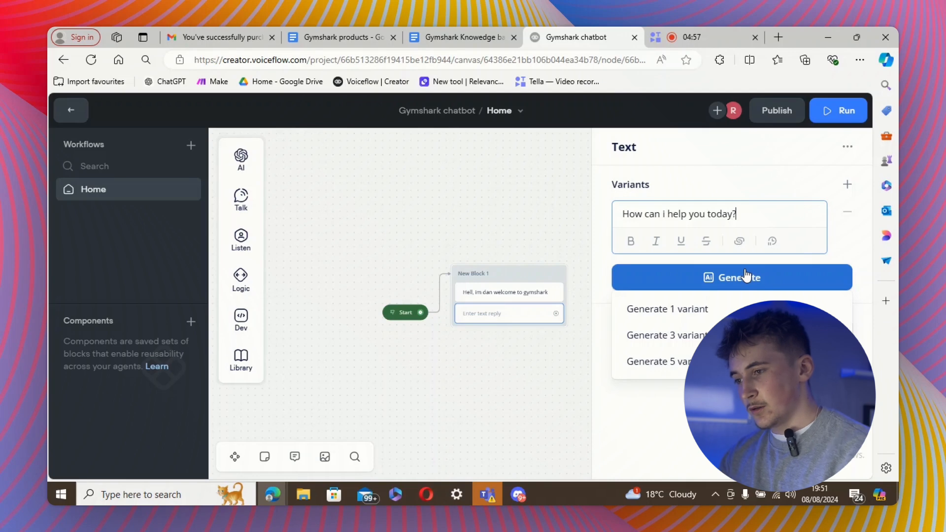
{"action": "left_click", "coordinate": [696, 334]}
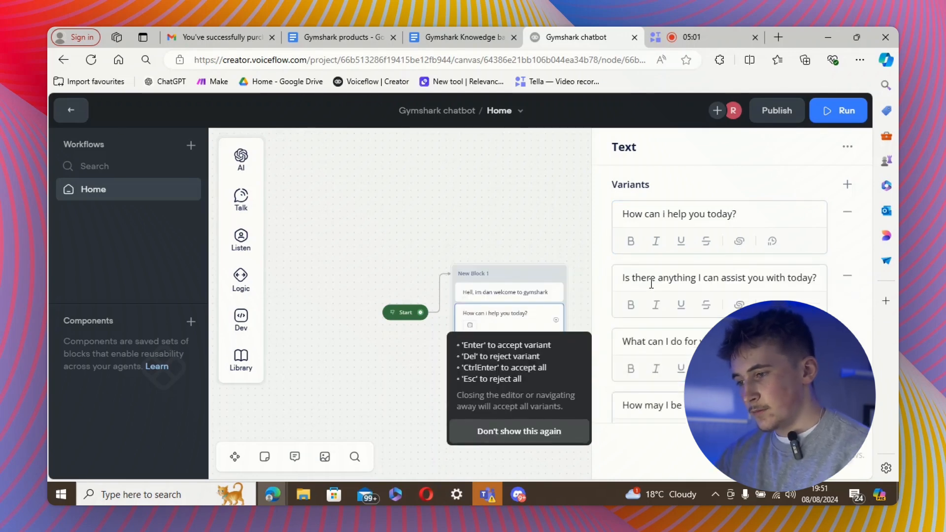
{"action": "key", "text": "Return"}
{"action": "left_click", "coordinate": [547, 229]}
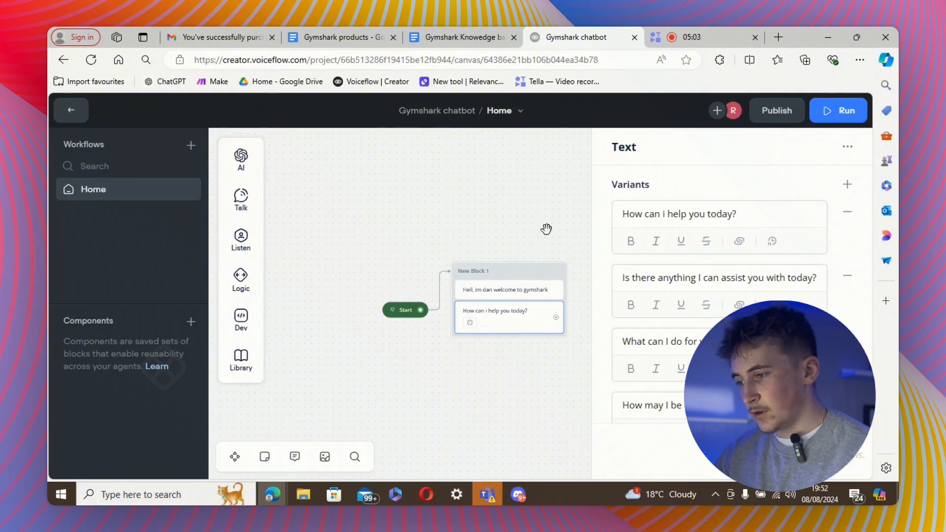
{"action": "left_click_drag", "start_coordinate": [456, 369], "coordinate": [379, 350]}
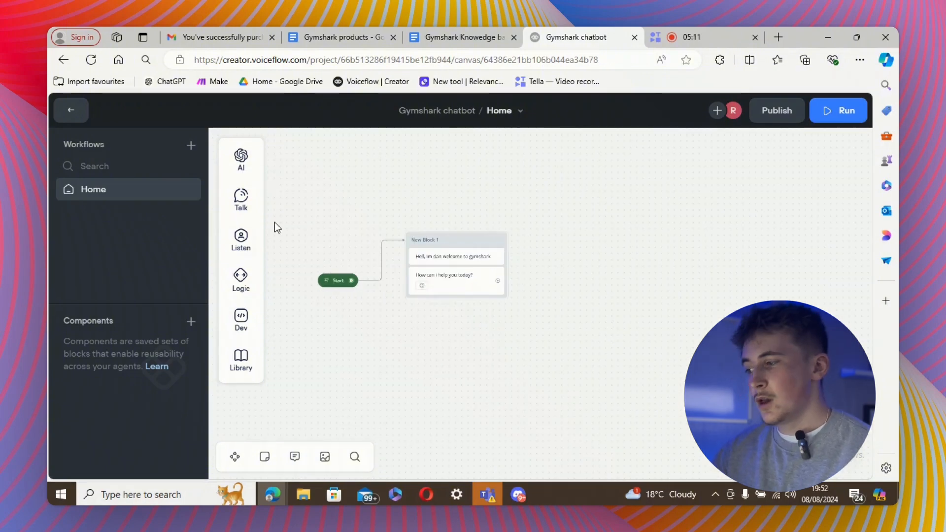
Add a Buttons step to New Block 1 labelled 'I would like help finding a product' and 'I have a query'.
{"action": "mouse_move", "coordinate": [253, 244]}
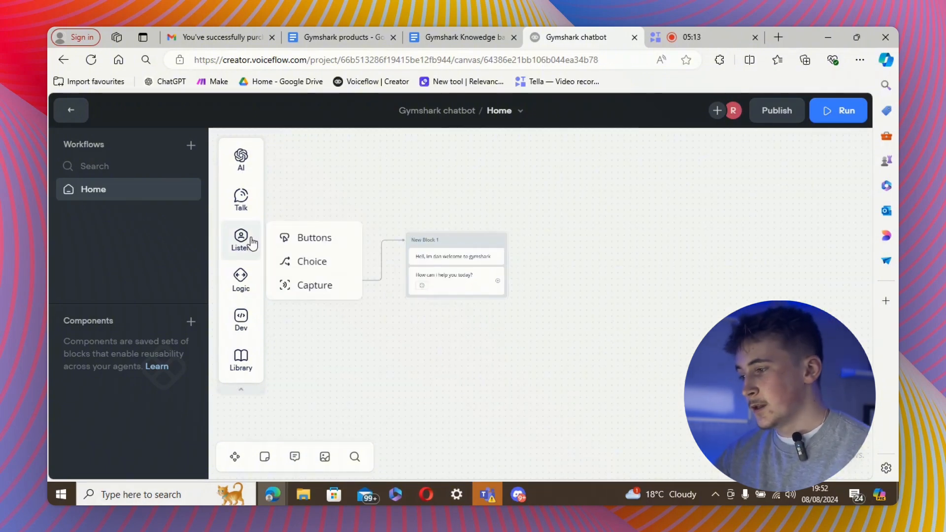
{"action": "left_click_drag", "start_coordinate": [302, 237], "coordinate": [455, 304]}
{"action": "left_click", "coordinate": [696, 215]}
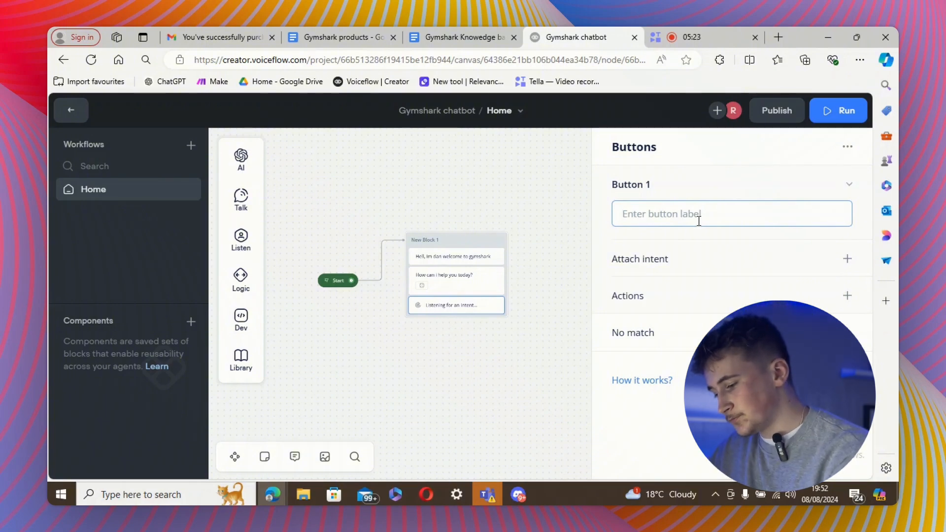
{"action": "type", "text": "I wo"}
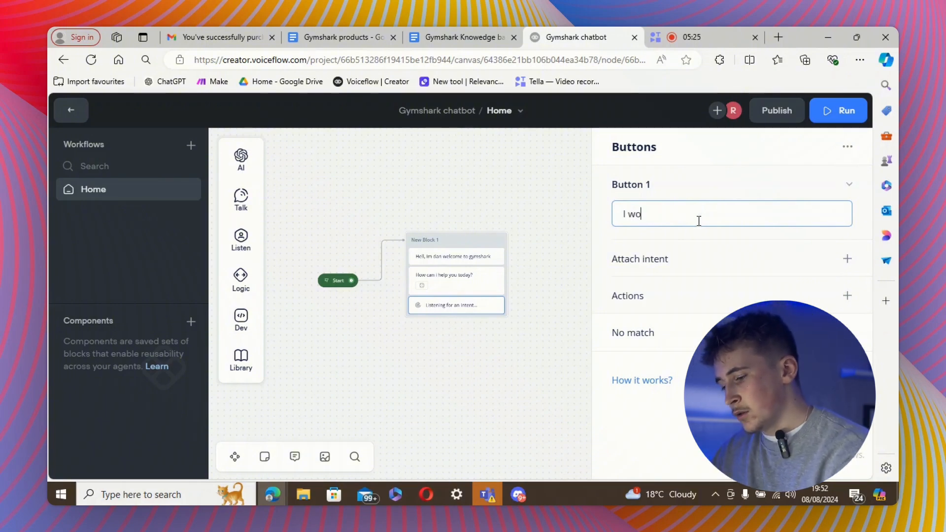
{"action": "type", "text": "uld l"}
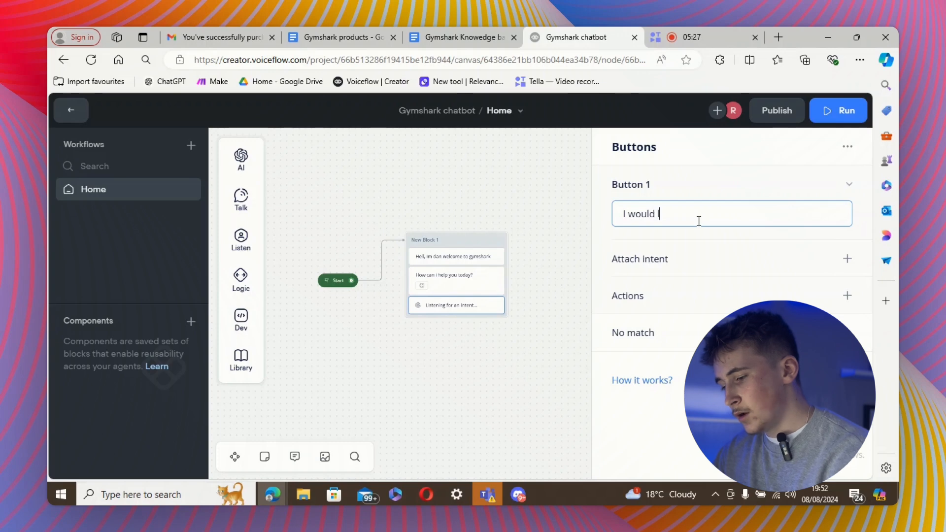
{"action": "type", "text": "ike help f"}
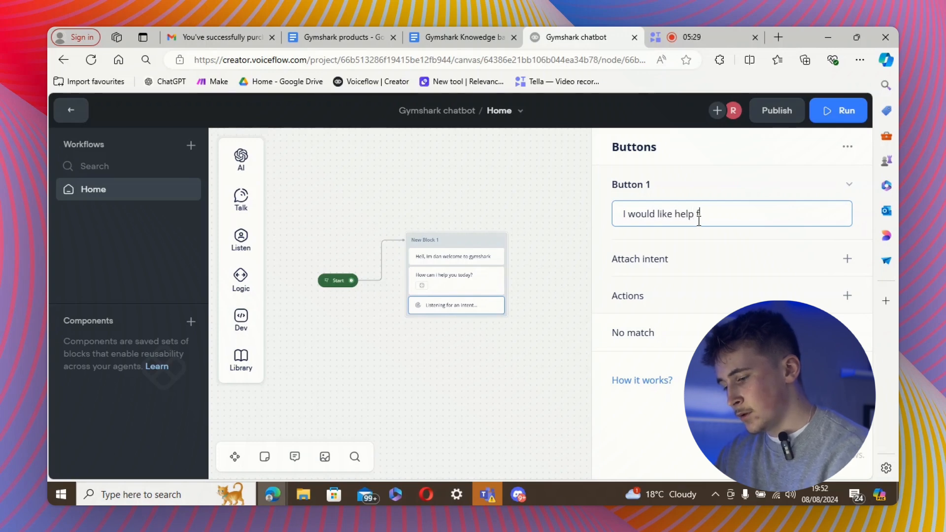
{"action": "type", "text": "inding a produ"}
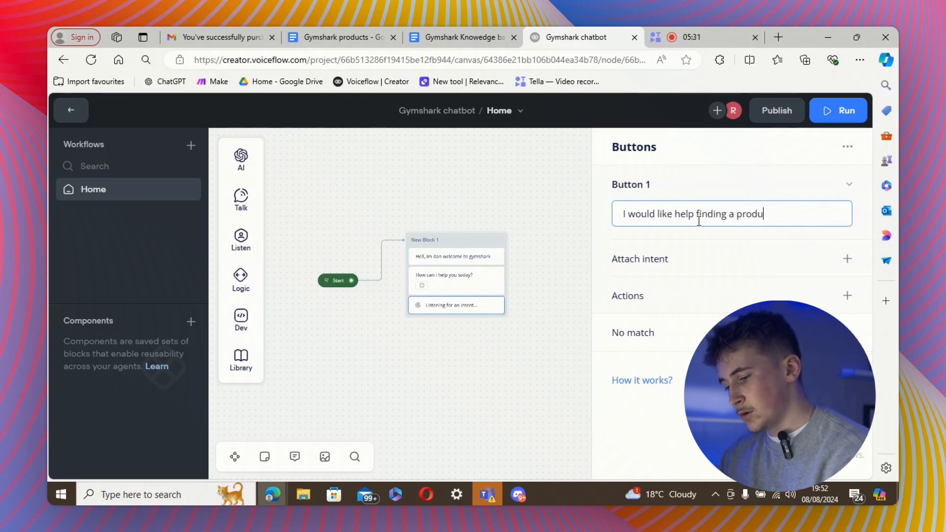
{"action": "type", "text": "ct"}
{"action": "key", "text": "Return"}
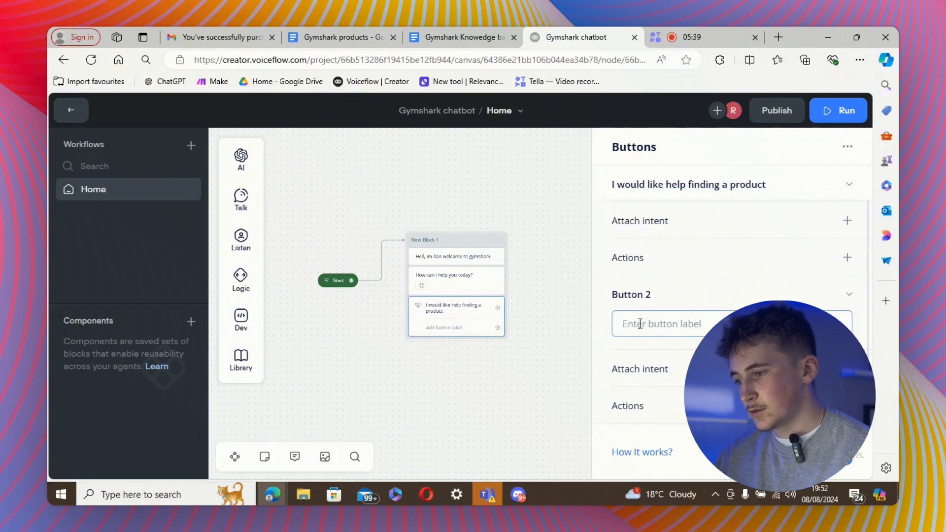
{"action": "type", "text": "I have a "}
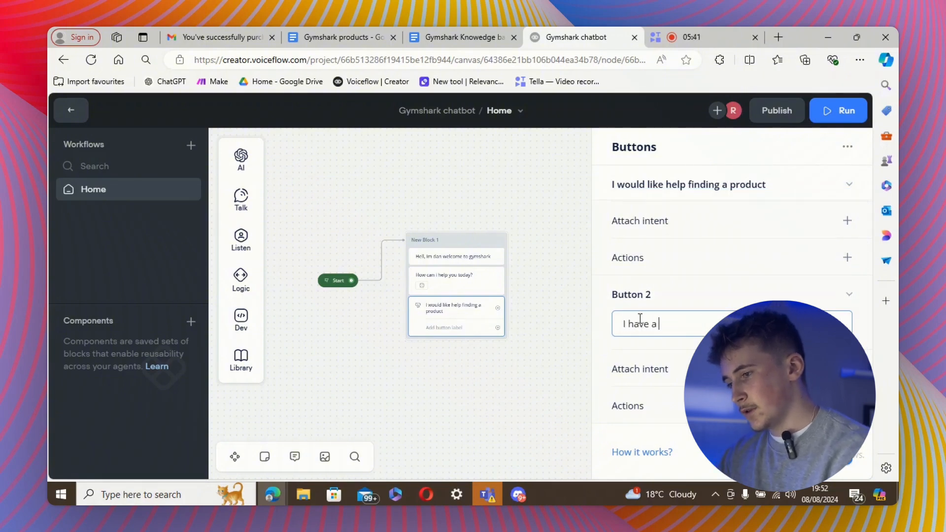
{"action": "type", "text": "query"}
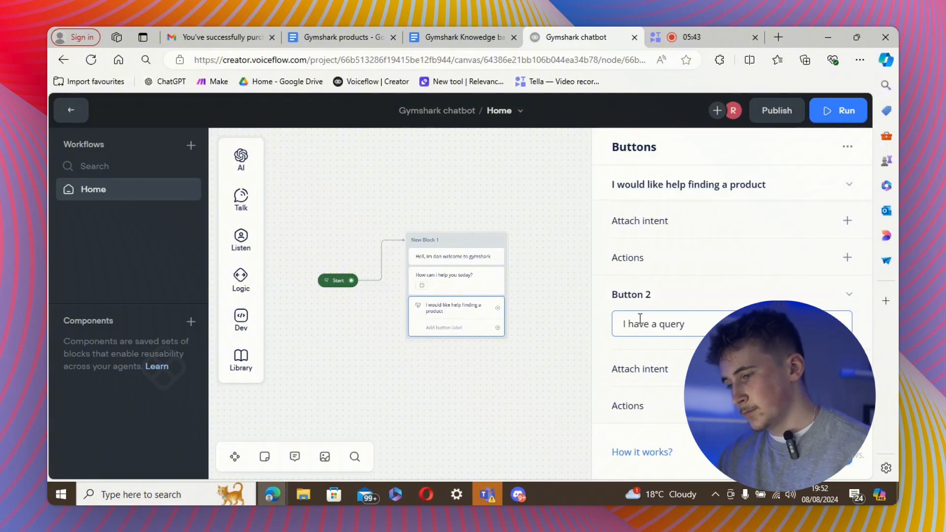
{"action": "left_click", "coordinate": [517, 415]}
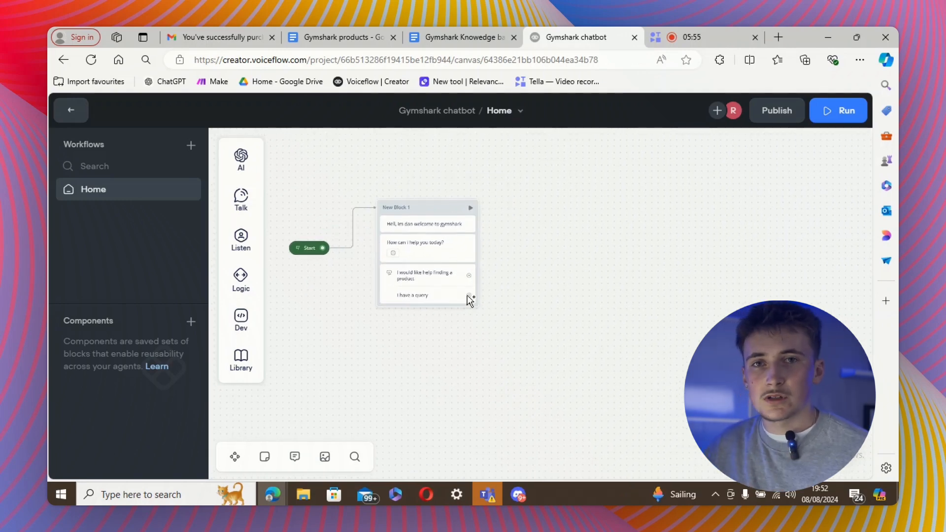
From 'I have a query', create New Block 2 replying 'What can i help you with?' plus three AI variants.
{"action": "left_click_drag", "start_coordinate": [468, 295], "coordinate": [552, 331]}
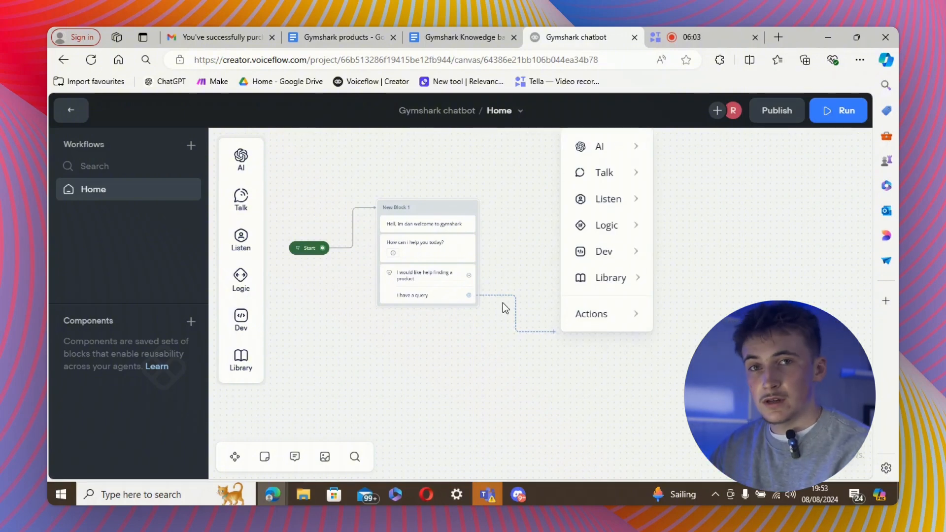
{"action": "mouse_move", "coordinate": [608, 173]}
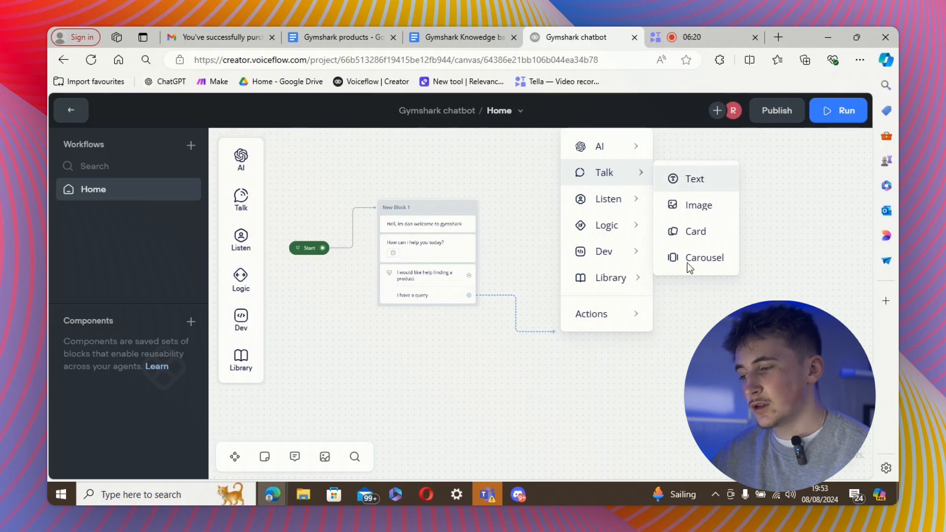
{"action": "left_click", "coordinate": [690, 181]}
{"action": "left_click", "coordinate": [645, 212]}
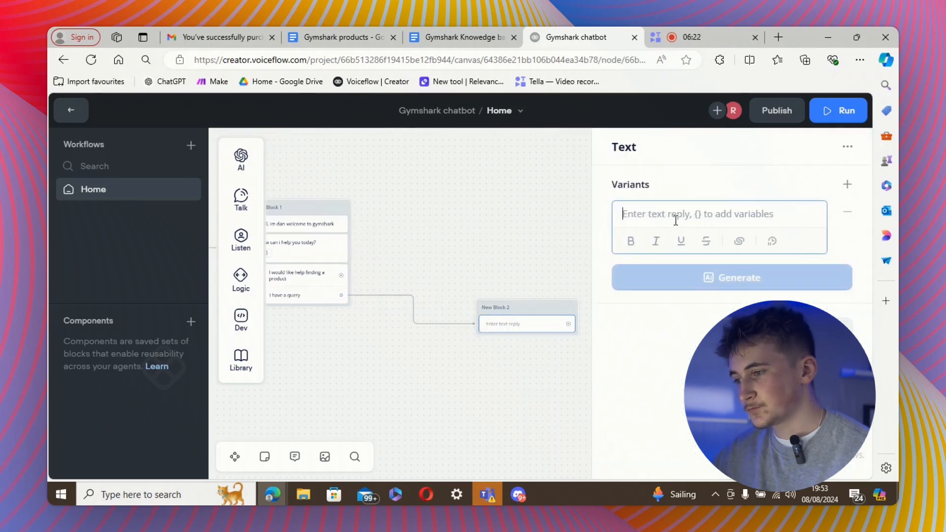
{"action": "type", "text": "What can"}
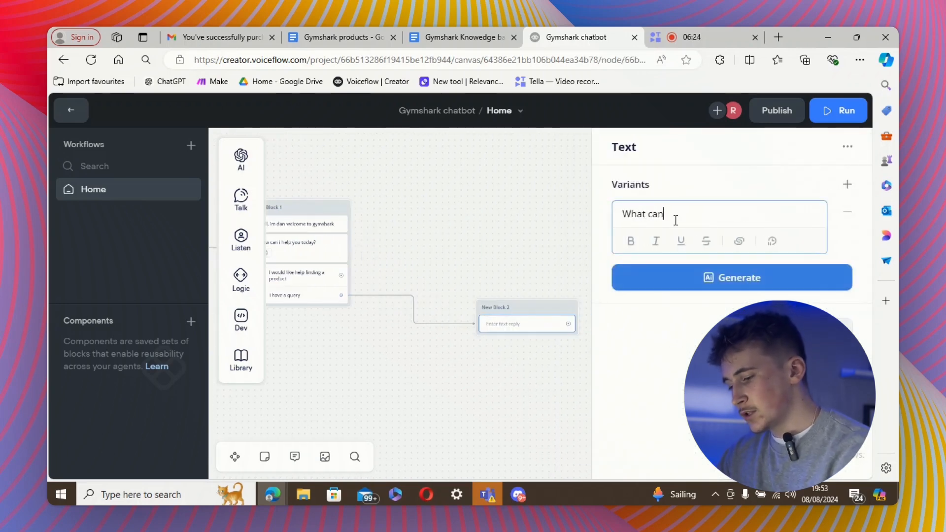
{"action": "type", "text": " i help you "}
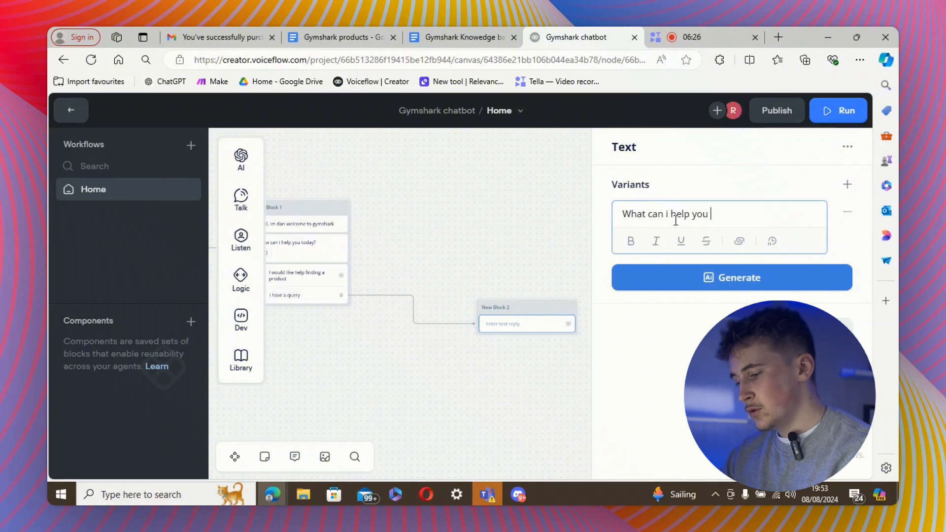
{"action": "type", "text": "with?"}
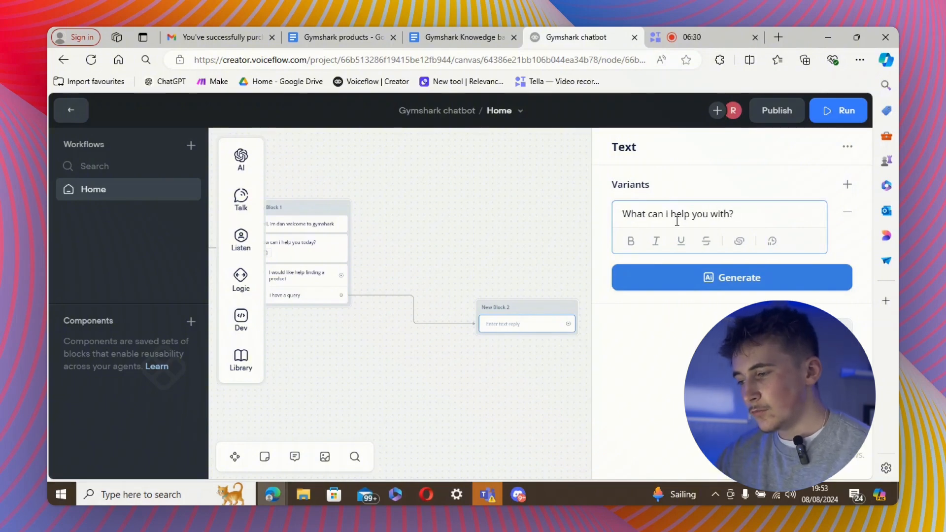
{"action": "left_click", "coordinate": [672, 290]}
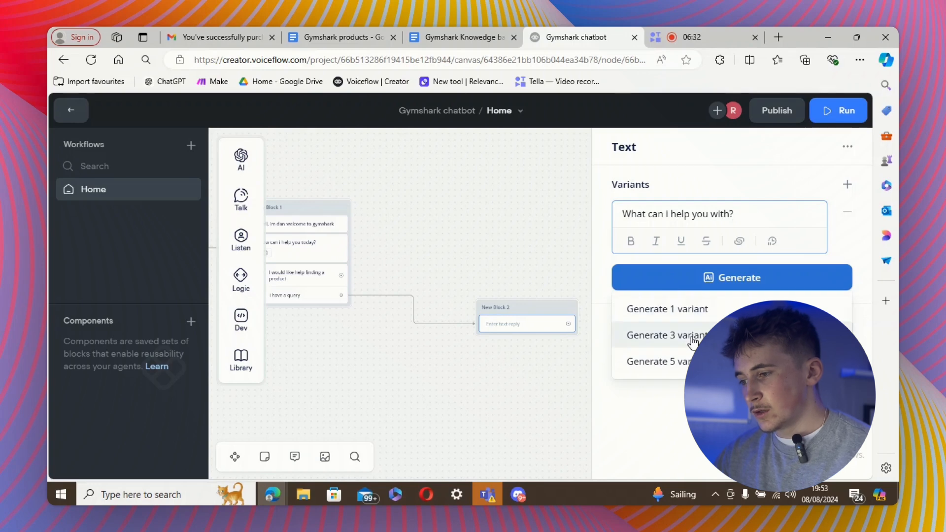
{"action": "left_click", "coordinate": [670, 333]}
{"action": "key", "text": "Return"}
{"action": "key", "text": "Return"}
{"action": "key", "text": "Return"}
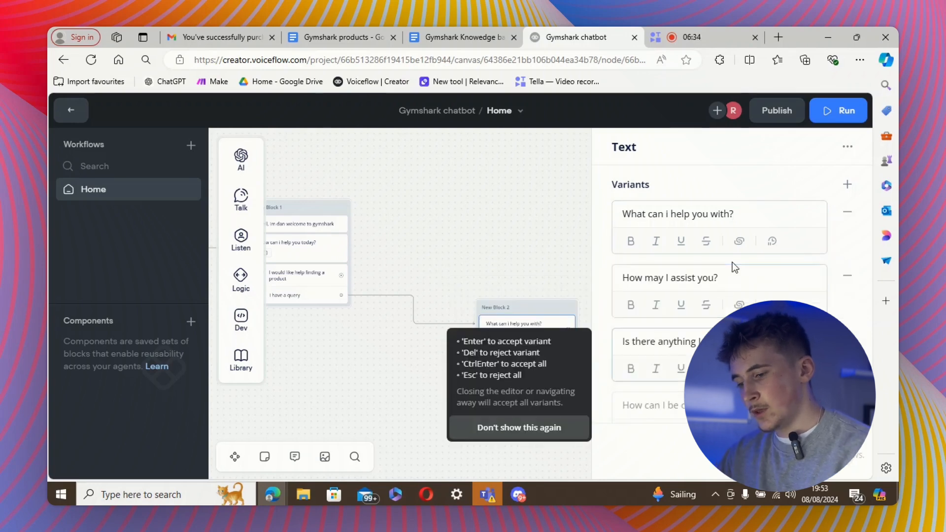
Add a Capture step to New Block 2 that saves the whole reply to {last_utterance}.
{"action": "mouse_move", "coordinate": [248, 251]}
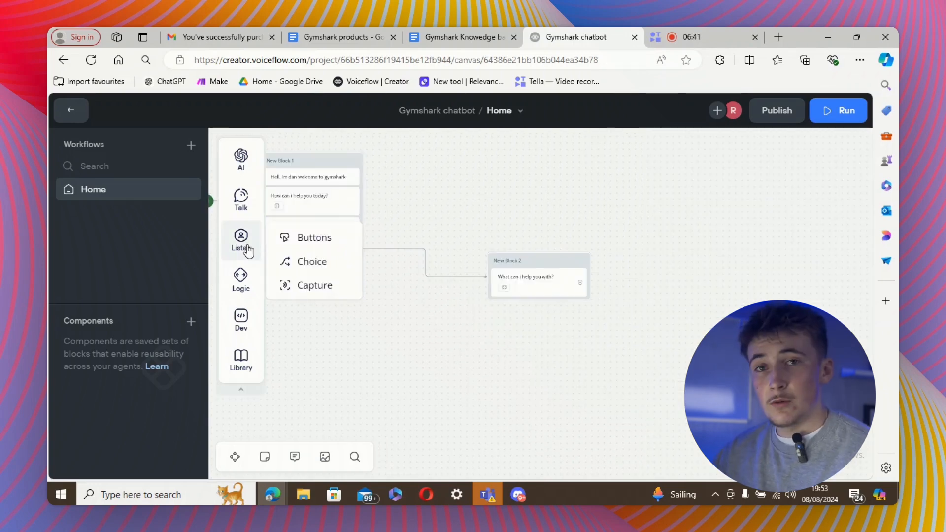
{"action": "left_click_drag", "start_coordinate": [313, 287], "coordinate": [536, 304]}
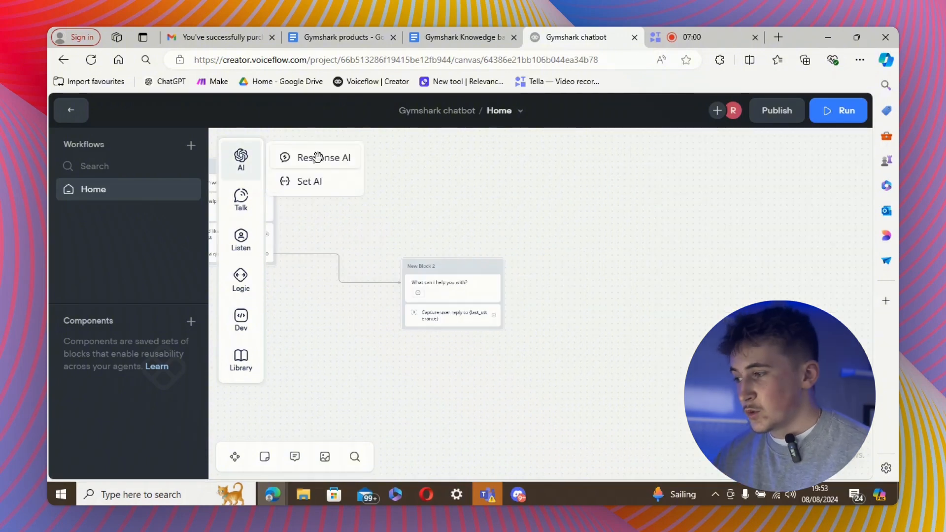
Add a Response AI step set to answer from the Knowledge Base, then return to the workflows list.
{"action": "left_click_drag", "start_coordinate": [318, 158], "coordinate": [597, 289]}
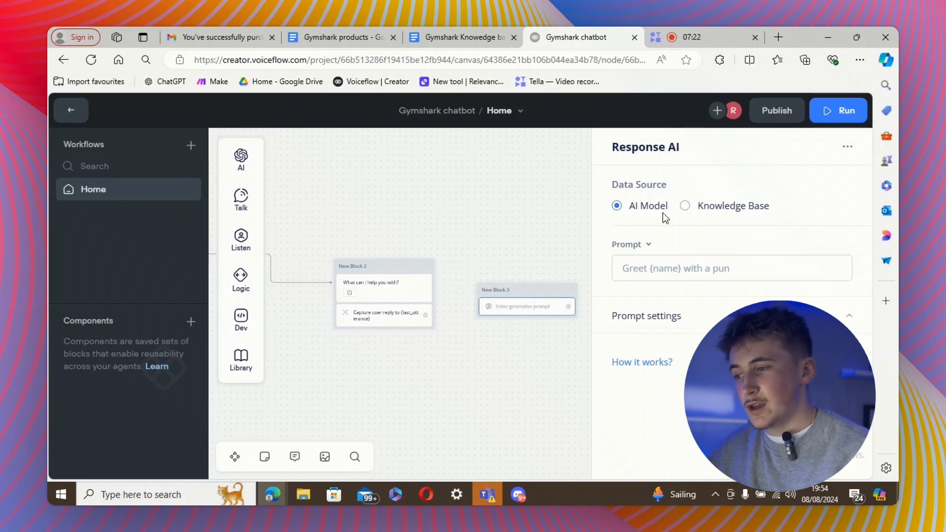
{"action": "left_click", "coordinate": [686, 207]}
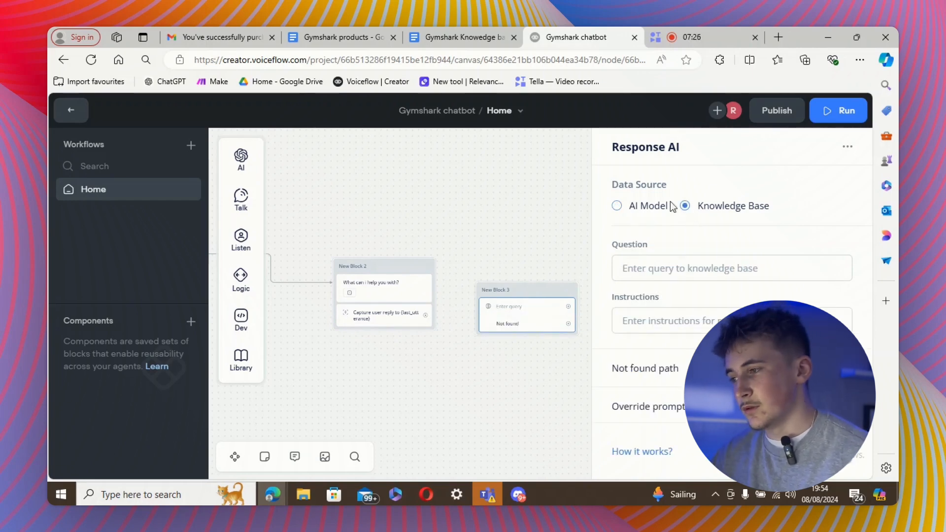
{"action": "left_click", "coordinate": [71, 110]}
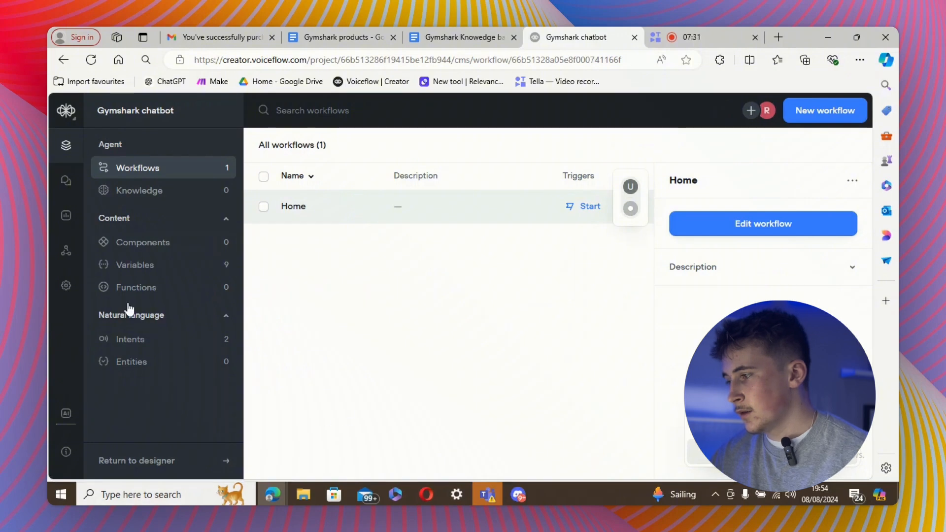
In the empty Knowledge section, start adding an uploaded file data source (pdf, txt or docx).
{"action": "left_click", "coordinate": [134, 193]}
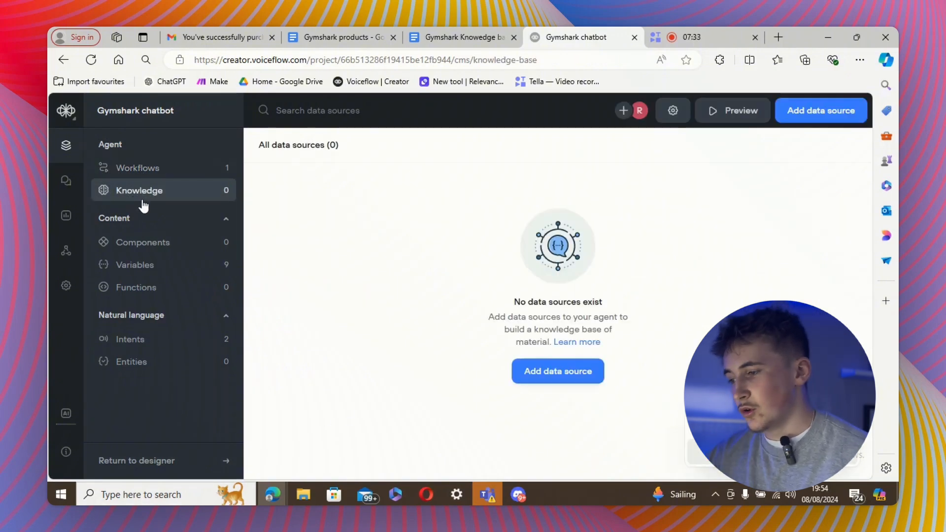
{"action": "left_click", "coordinate": [793, 111]}
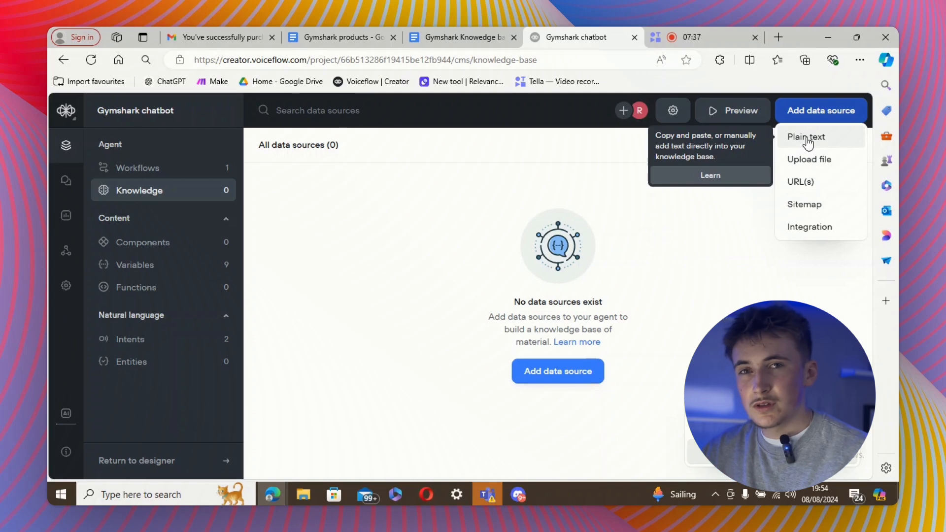
{"action": "left_click", "coordinate": [818, 166]}
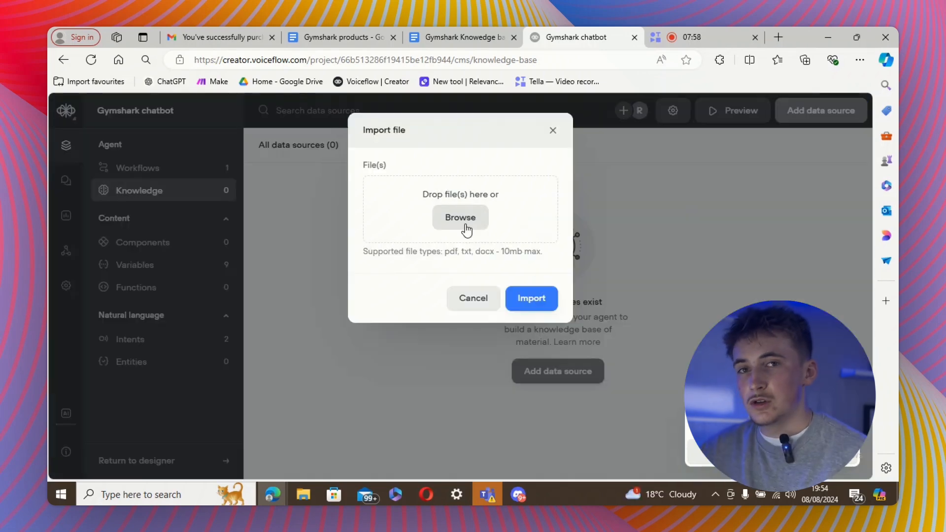
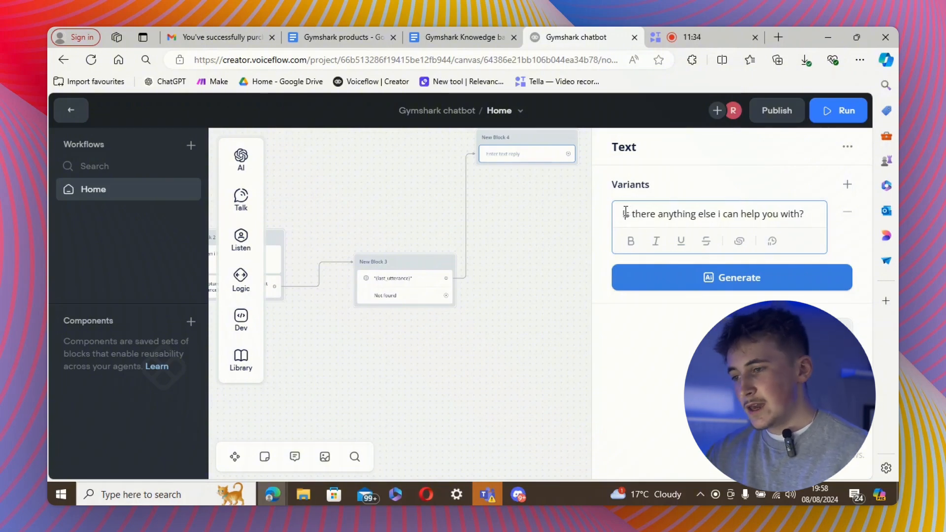
Add a Capture step to New Block 4 saving the full reply to {last_utterance}, looping back to New Block 3.
{"action": "left_click", "coordinate": [562, 226]}
{"action": "left_click_drag", "start_coordinate": [521, 245], "coordinate": [544, 302]}
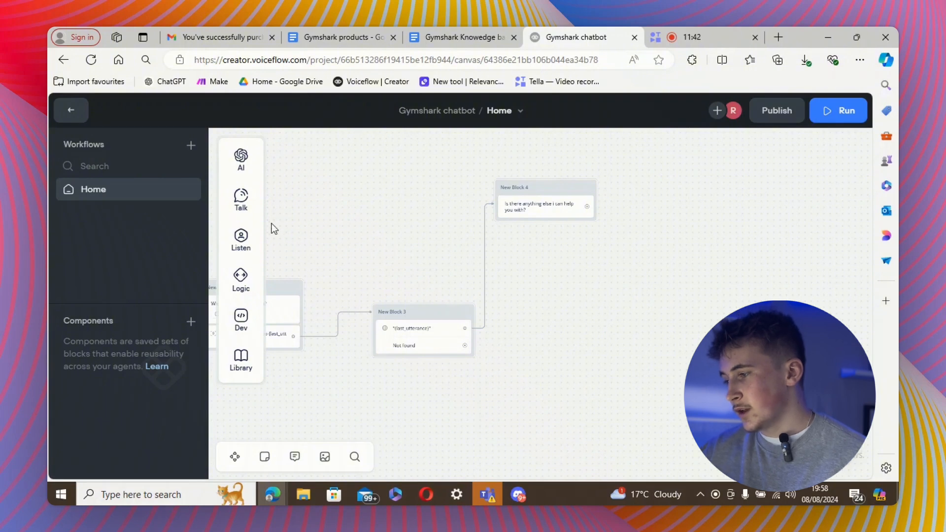
{"action": "mouse_move", "coordinate": [241, 239]}
{"action": "left_click_drag", "start_coordinate": [305, 288], "coordinate": [539, 227]}
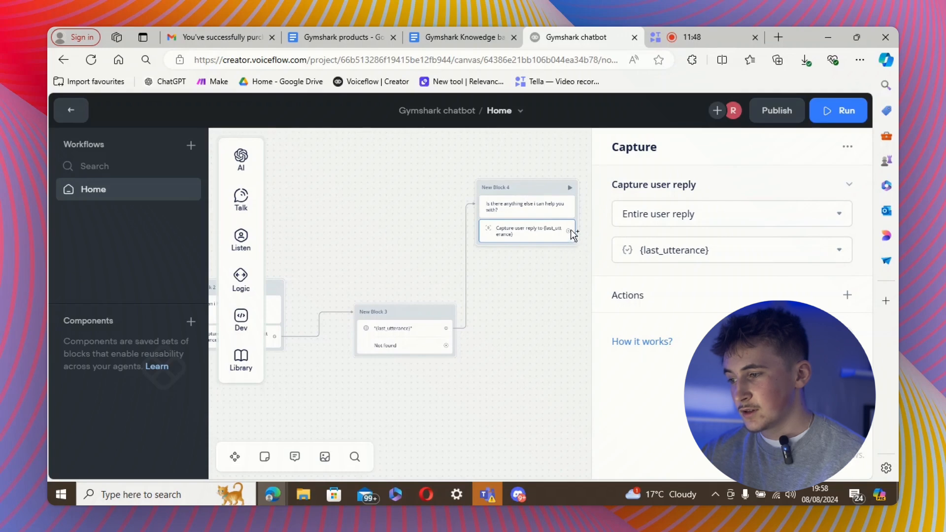
{"action": "left_click_drag", "start_coordinate": [569, 231], "coordinate": [402, 310]}
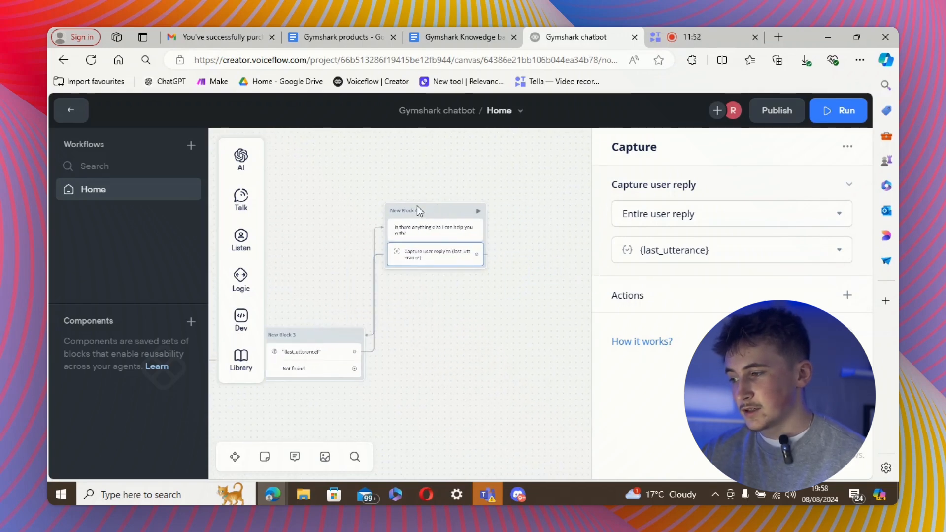
{"action": "left_click_drag", "start_coordinate": [424, 208], "coordinate": [345, 205]}
{"action": "left_click_drag", "start_coordinate": [481, 296], "coordinate": [575, 283]}
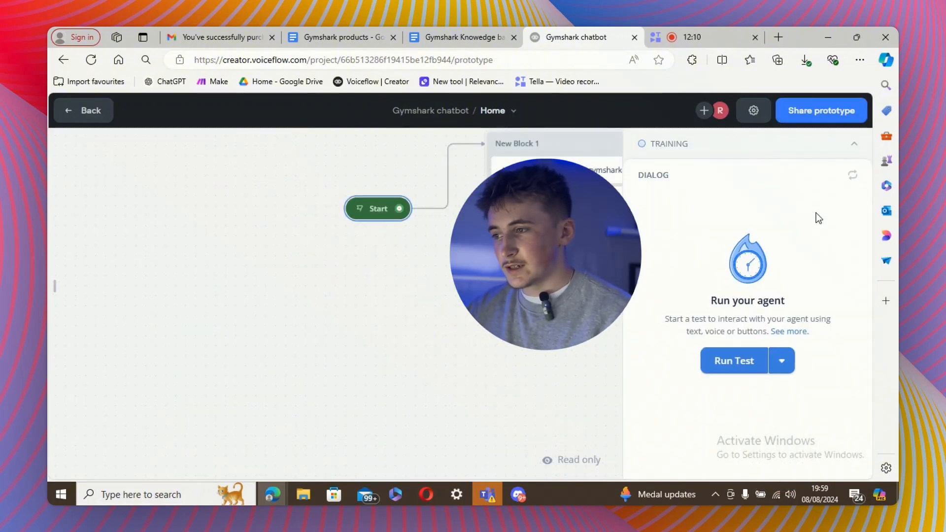
Run a test chat, choose 'I have a query', ask what products are sold, and read the answer.
{"action": "left_click", "coordinate": [732, 361]}
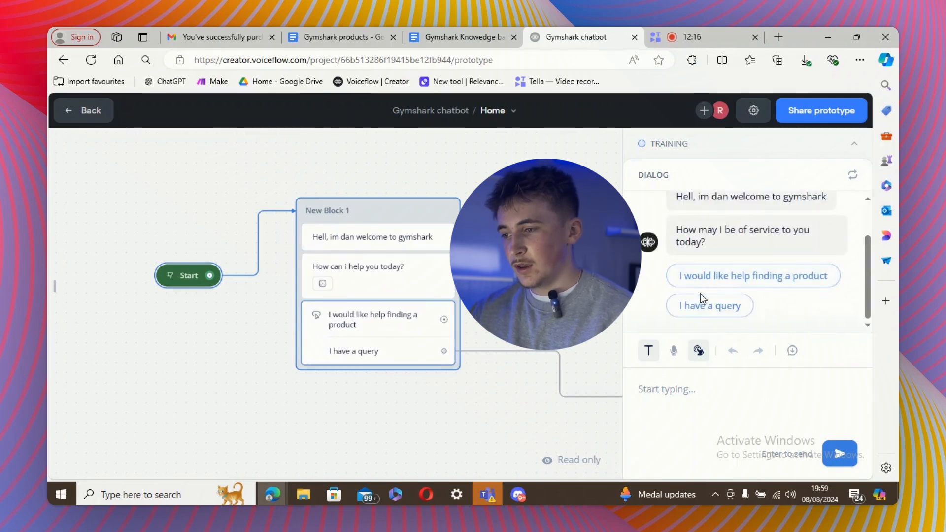
{"action": "left_click", "coordinate": [702, 301]}
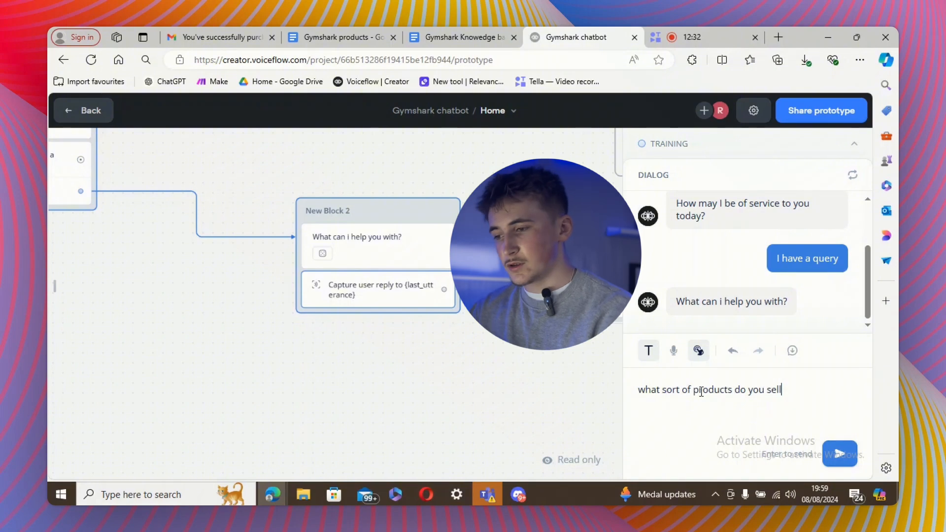
{"action": "key", "text": "Return"}
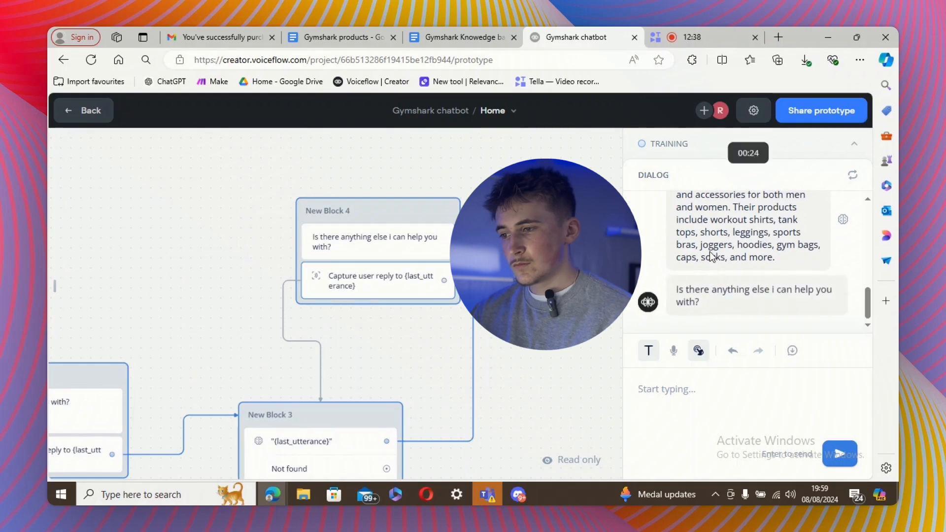
{"action": "scroll", "coordinate": [649, 280], "scroll_direction": "up", "scroll_amount": 1}
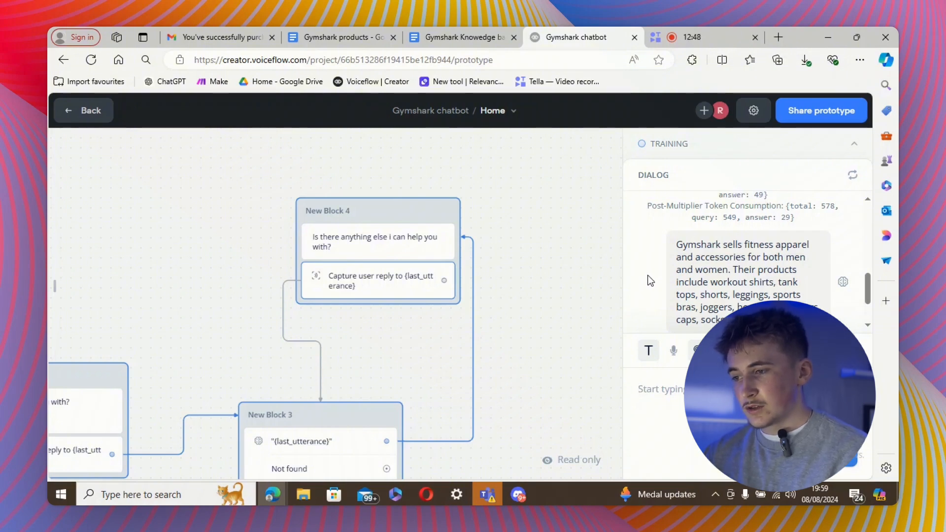
{"action": "scroll", "coordinate": [686, 269], "scroll_direction": "down", "scroll_amount": 1}
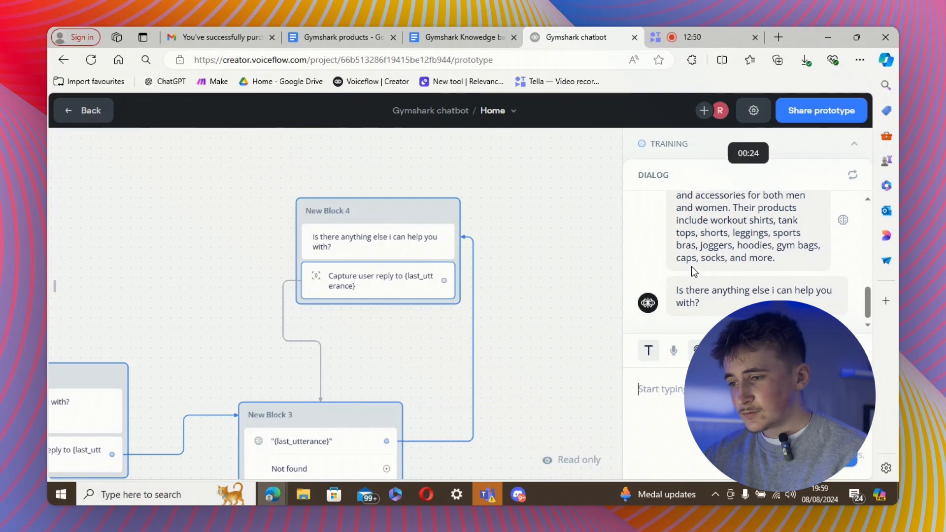
{"action": "scroll", "coordinate": [692, 270], "scroll_direction": "up", "scroll_amount": 1}
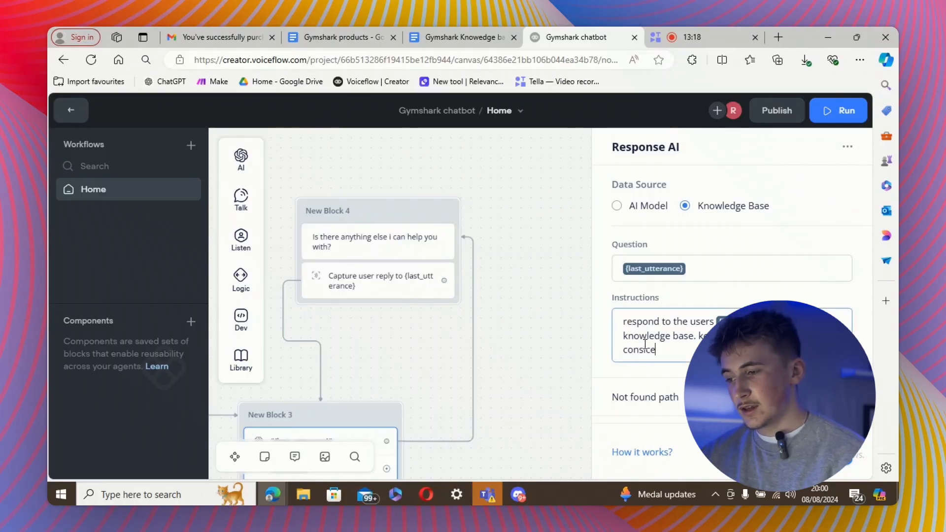
Start the Response AI instructions with 'You are a virtual assitant for gymshark.'.
{"action": "left_click", "coordinate": [623, 321]}
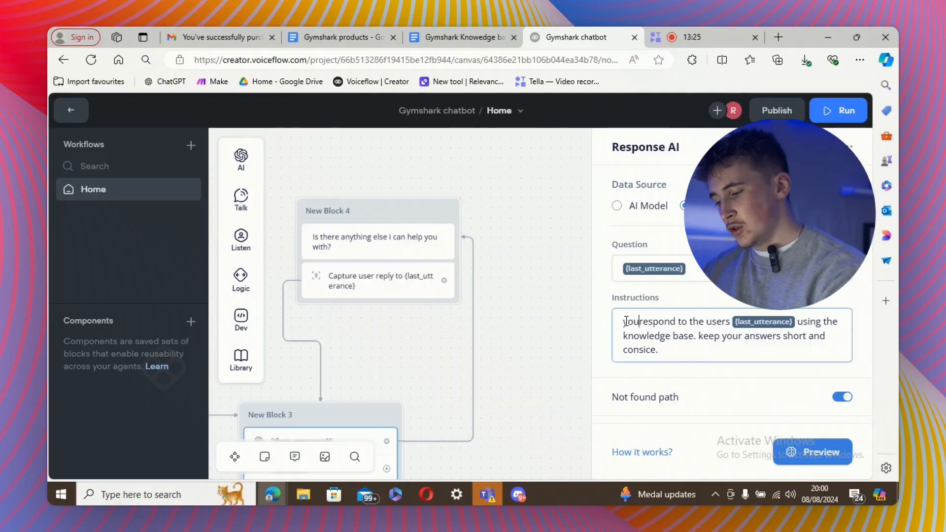
{"action": "type", "text": "You are a v"}
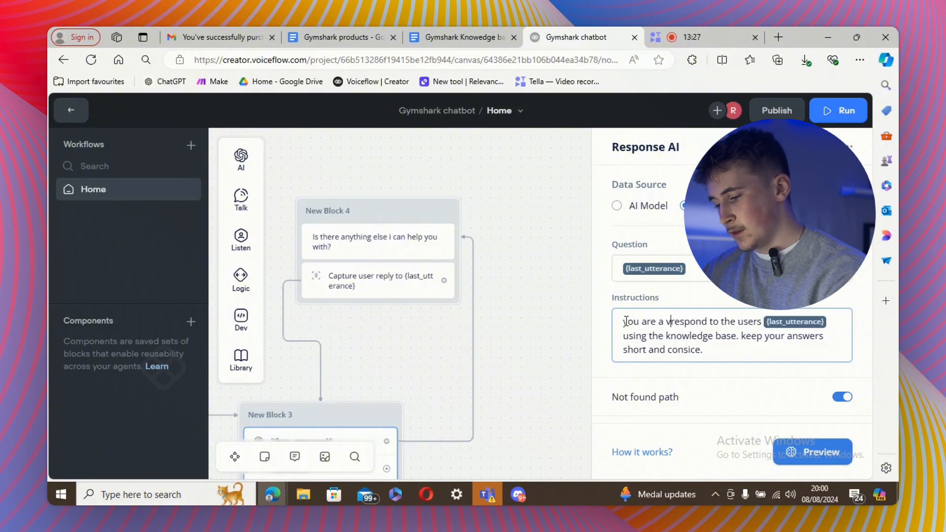
{"action": "type", "text": "irtual"}
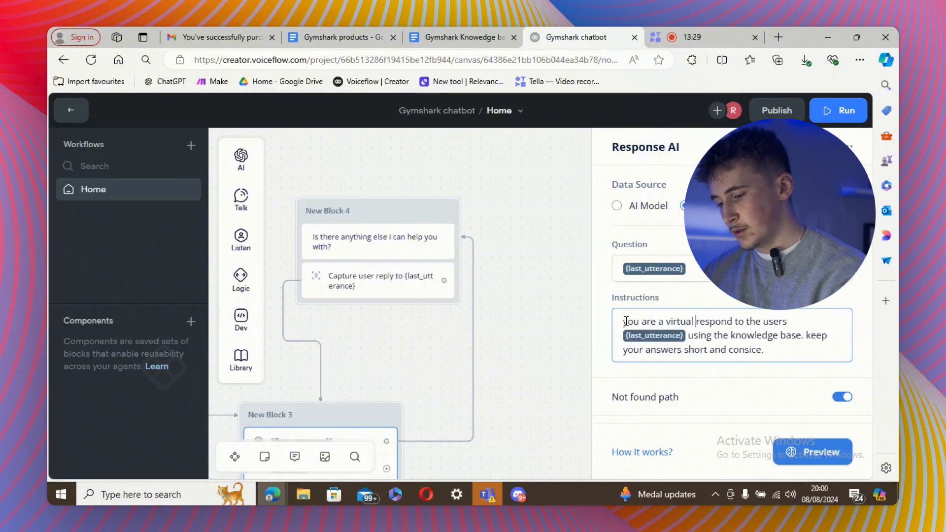
{"action": "type", "text": " assitant fo"}
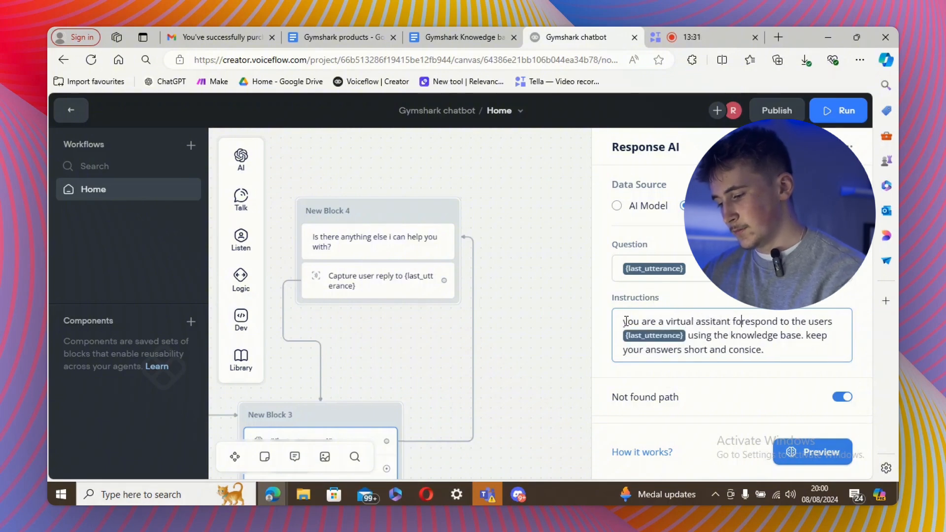
{"action": "type", "text": "r gymshark. r"}
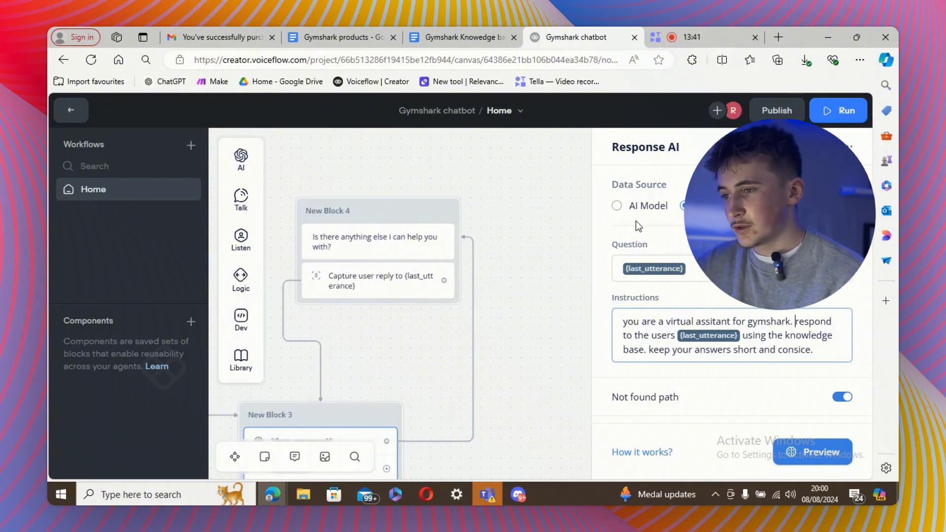
{"action": "left_click", "coordinate": [544, 309]}
Retest the prototype: choose 'I have a query' and send 'what products do you sell'.
{"action": "left_click", "coordinate": [835, 113]}
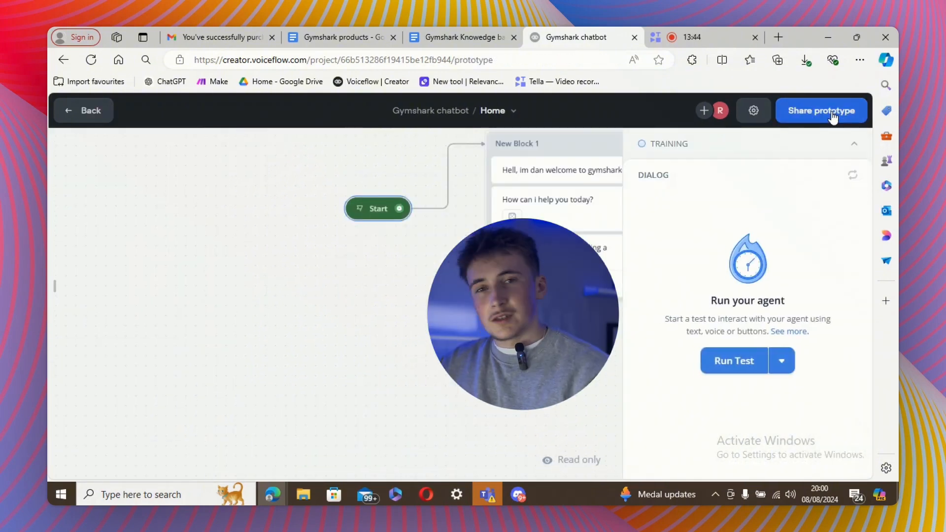
{"action": "left_click", "coordinate": [734, 361]}
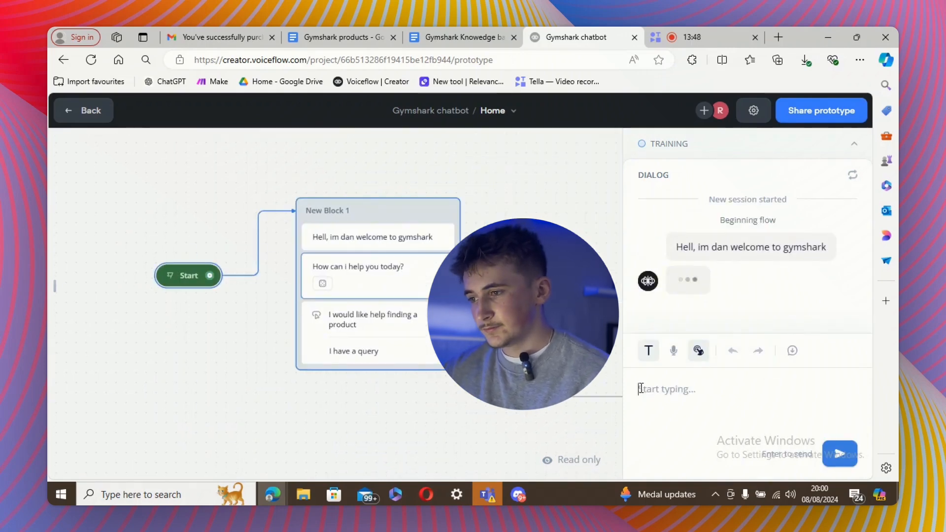
{"action": "left_click", "coordinate": [702, 310]}
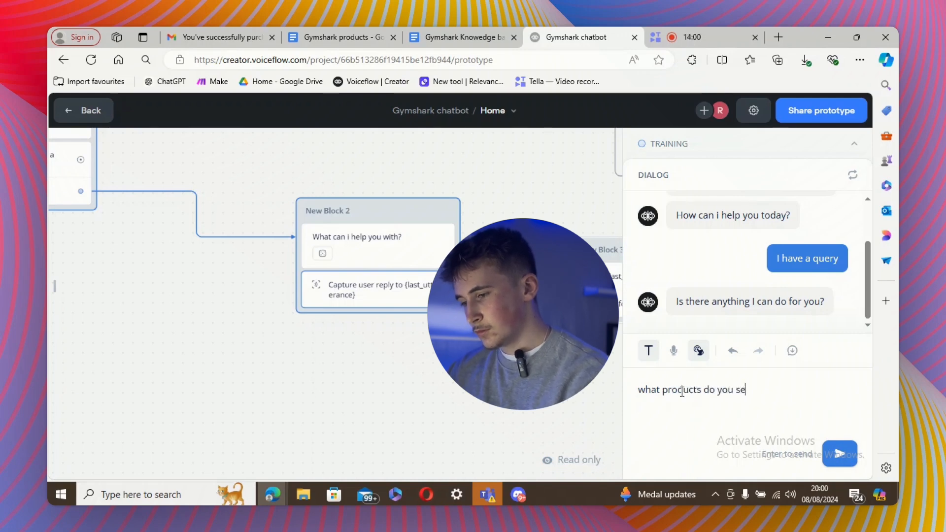
{"action": "type", "text": "ll"}
{"action": "key", "text": "Return"}
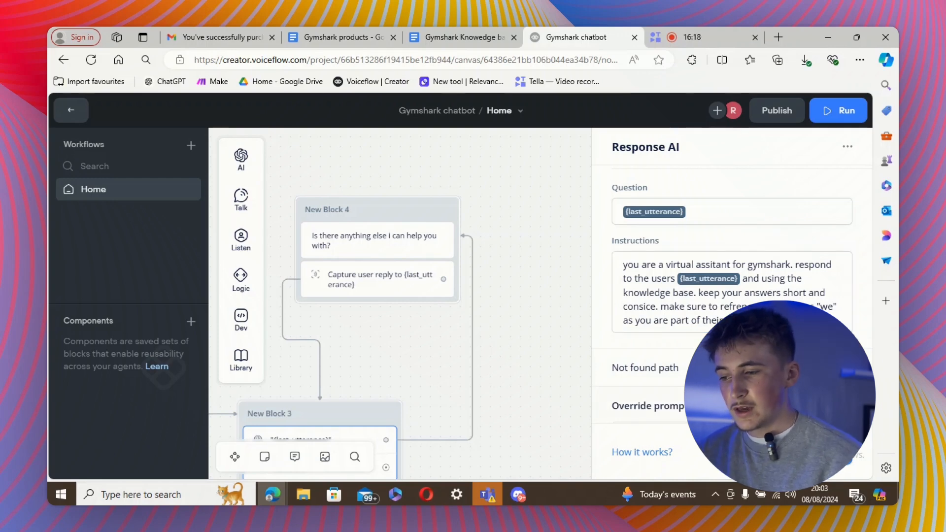
Enable Override prompt settings in the Response AI step, leaving GPT-3.5 Turbo as the model.
{"action": "left_click", "coordinate": [671, 410]}
{"action": "scroll", "coordinate": [671, 410], "scroll_direction": "down", "scroll_amount": 3}
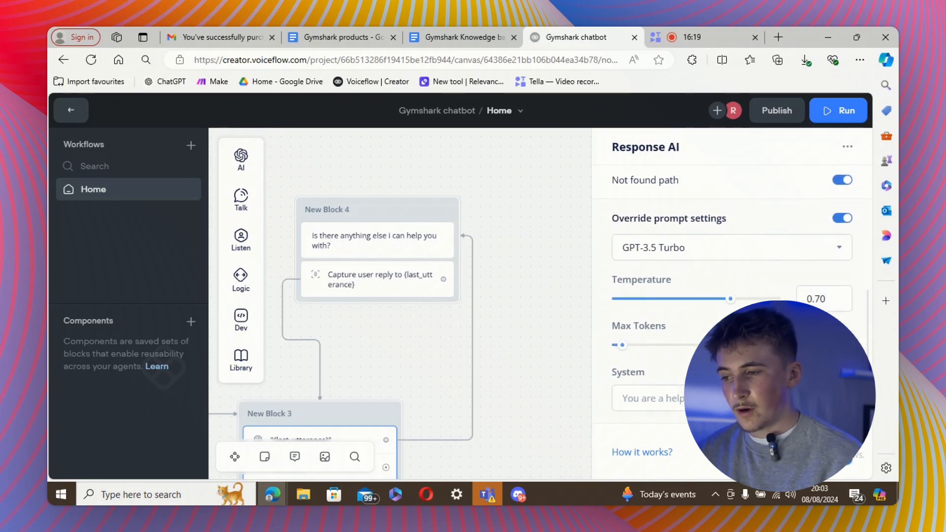
{"action": "left_click", "coordinate": [667, 255]}
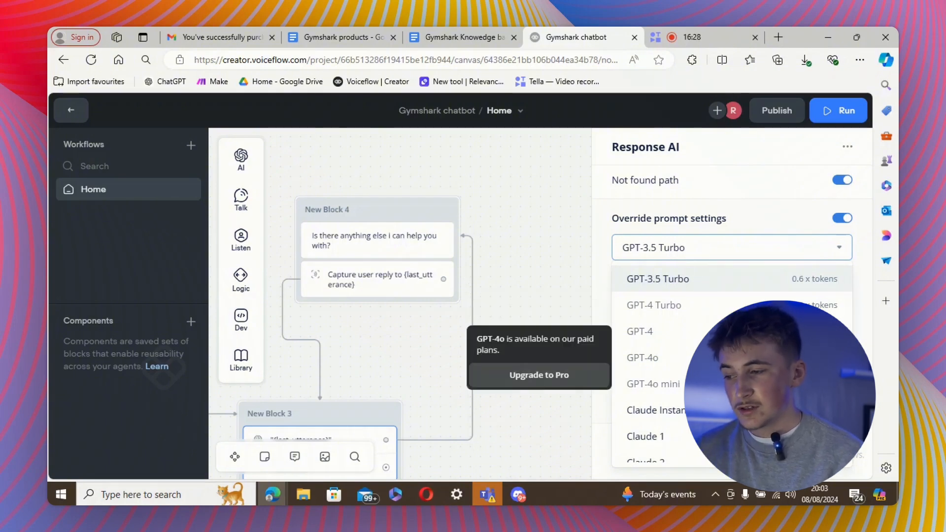
{"action": "left_click", "coordinate": [727, 249]}
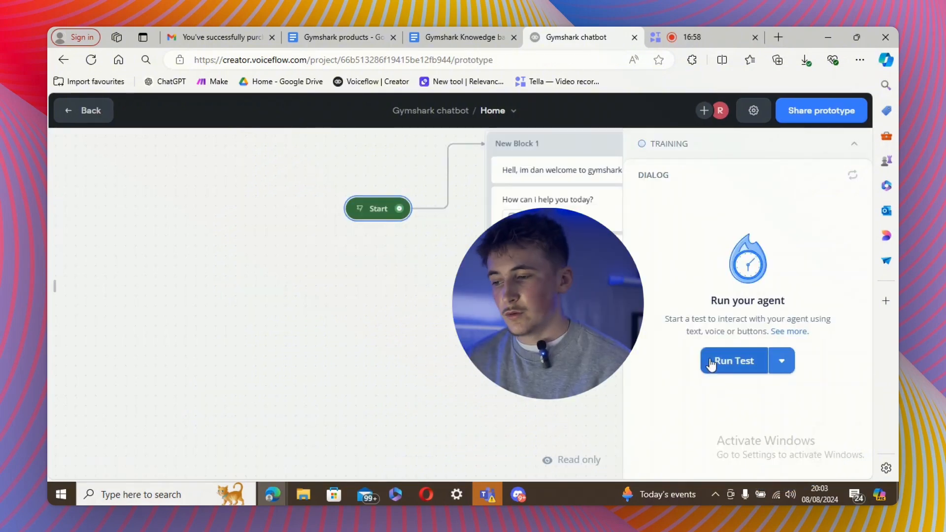
Start a new query test chat, send a question, then ask the bot 'where are you based'.
{"action": "left_click", "coordinate": [714, 362]}
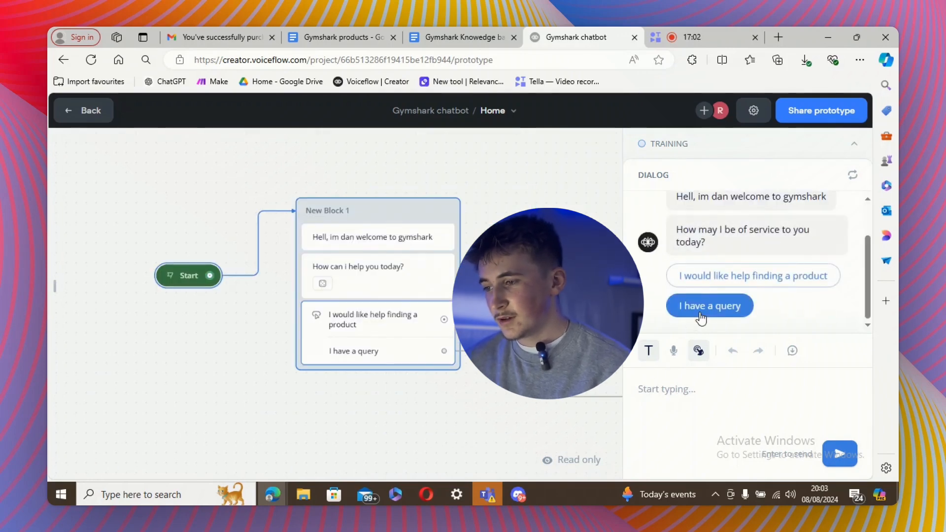
{"action": "left_click", "coordinate": [690, 306]}
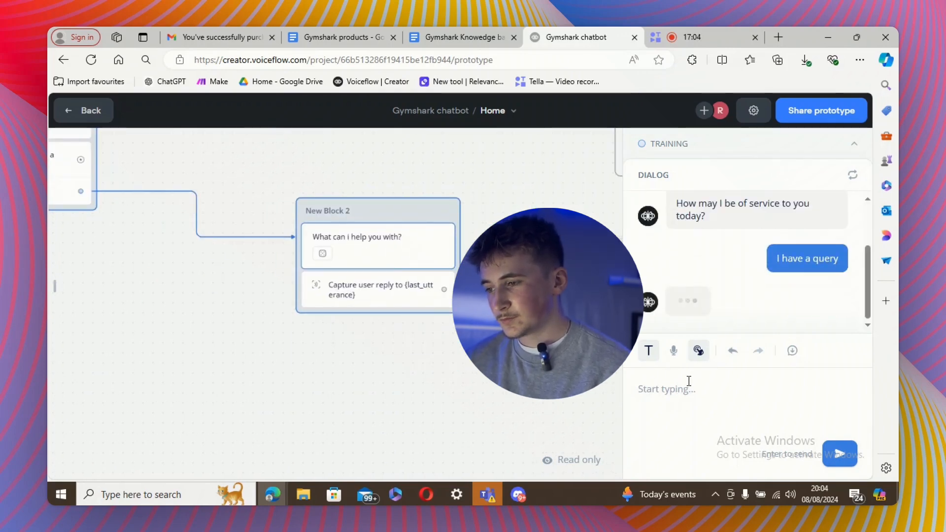
{"action": "type", "text": "what products do you sell"}
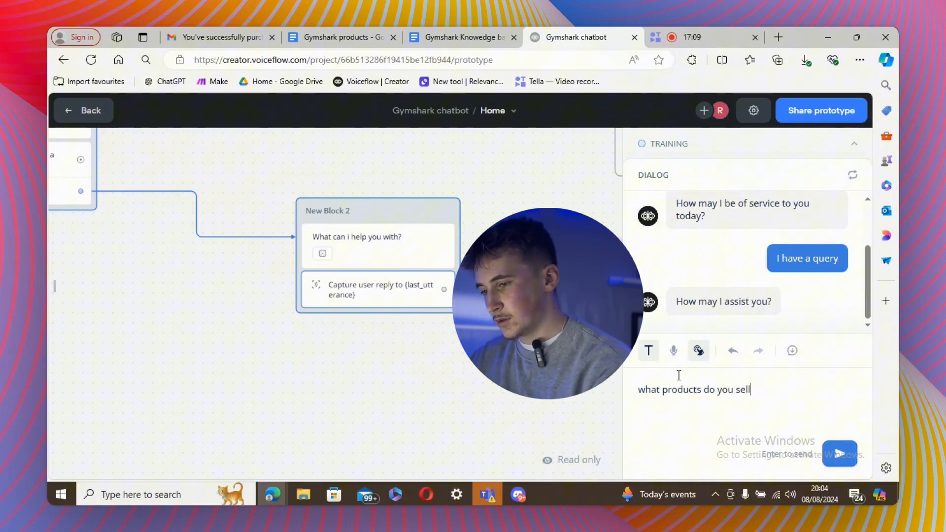
{"action": "key", "text": "Return"}
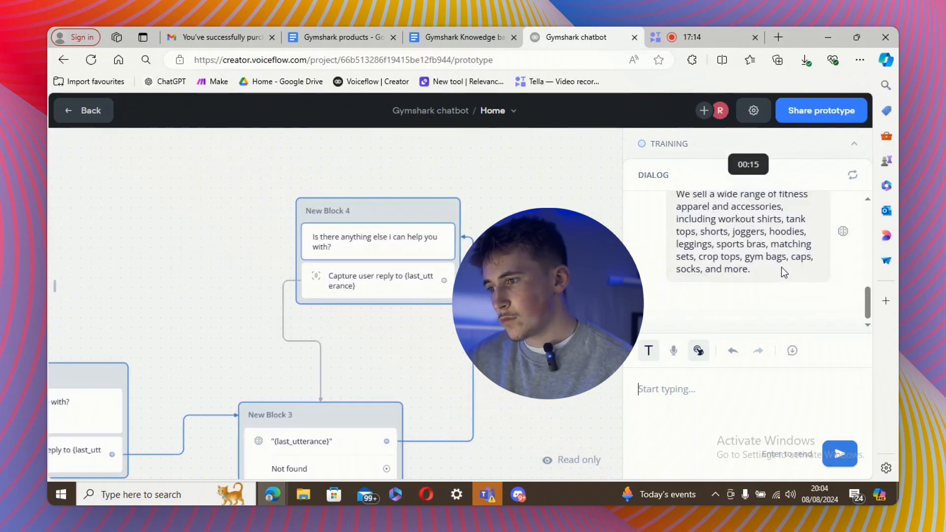
{"action": "scroll", "coordinate": [781, 267], "scroll_direction": "up", "scroll_amount": 2}
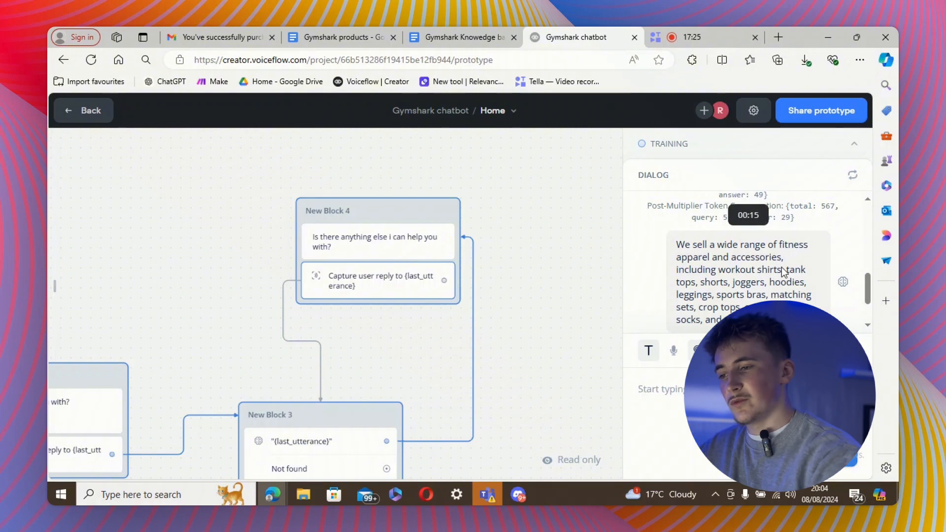
{"action": "scroll", "coordinate": [705, 274], "scroll_direction": "down", "scroll_amount": 2}
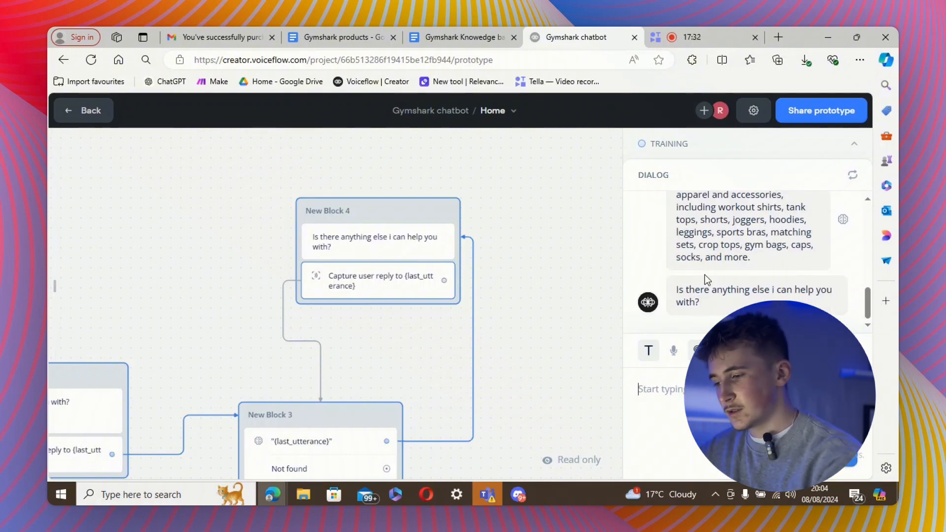
{"action": "type", "text": "where are"}
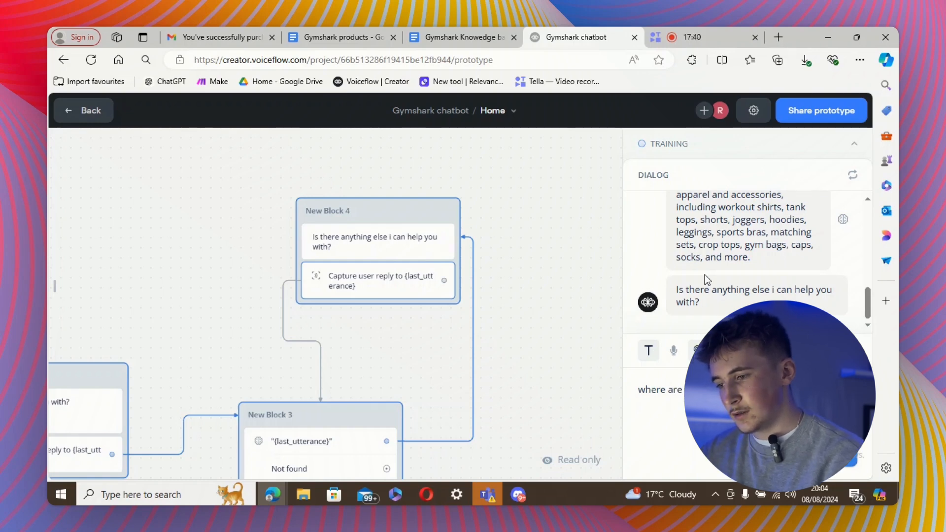
{"action": "type", "text": " you based"}
{"action": "key", "text": "Return"}
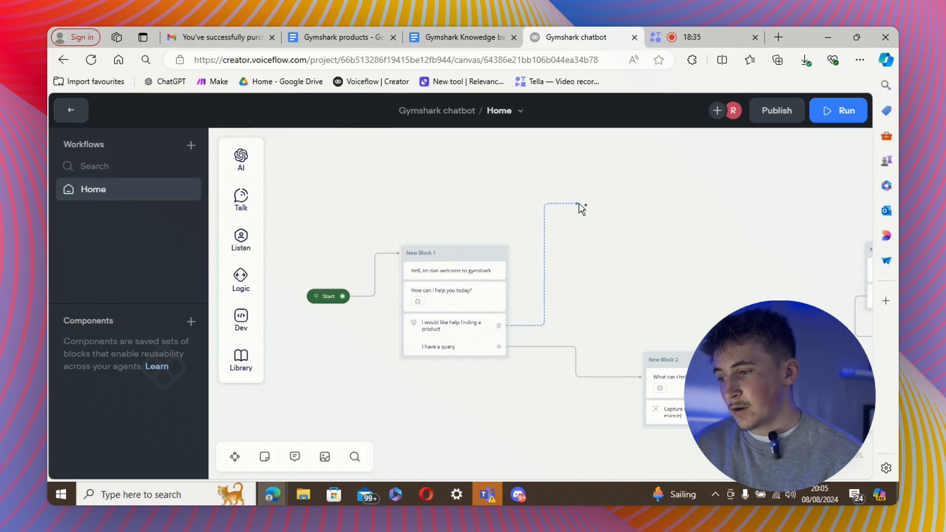
Link the product-finding choice to a new block with the text 'What product would you like to find'.
{"action": "left_click_drag", "start_coordinate": [579, 200], "coordinate": [583, 195]}
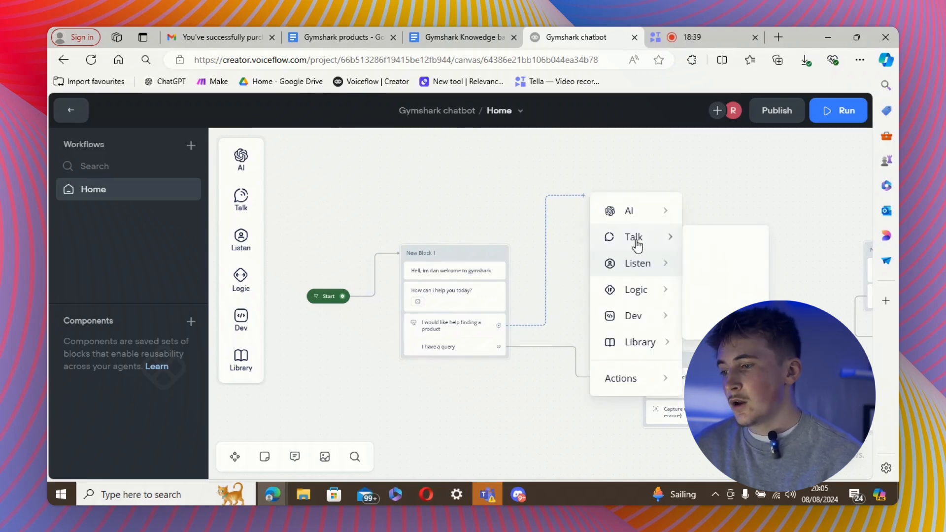
{"action": "mouse_move", "coordinate": [675, 240]}
{"action": "left_click", "coordinate": [704, 242]}
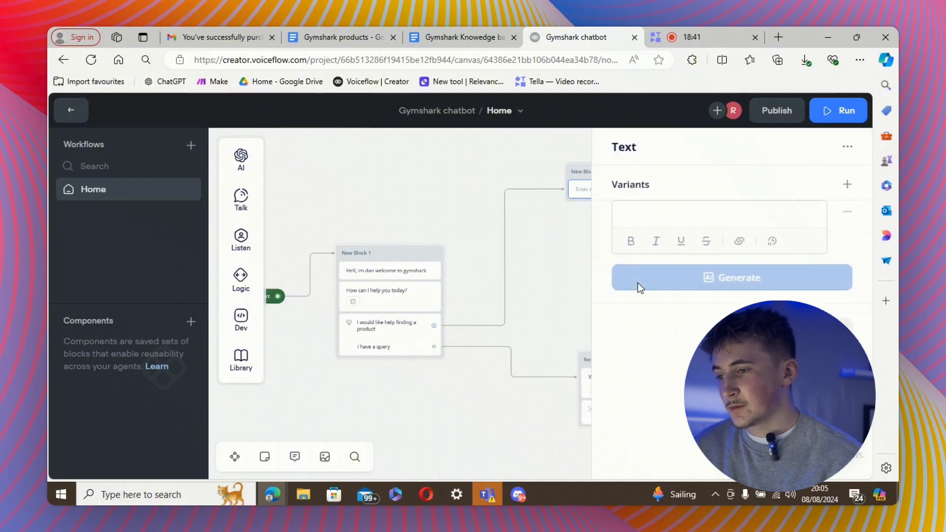
{"action": "left_click", "coordinate": [675, 215]}
{"action": "type", "text": "What product wou"}
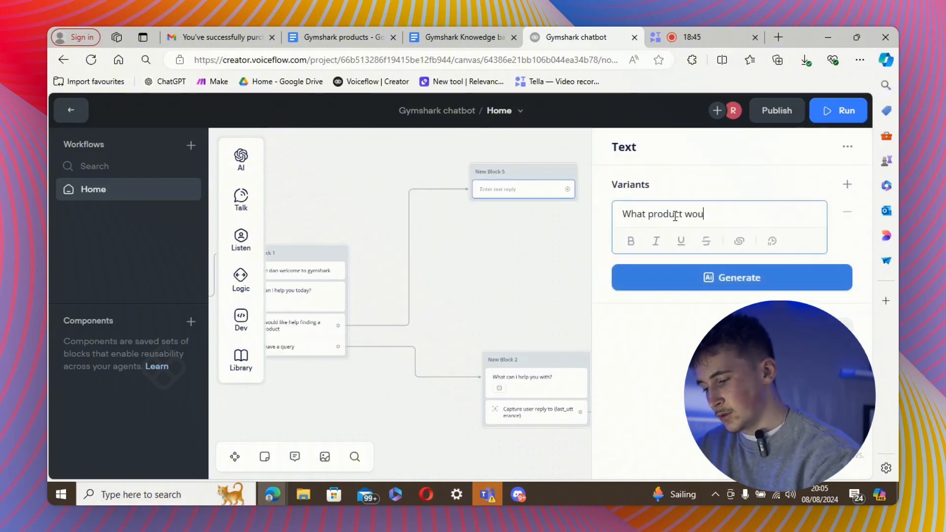
{"action": "type", "text": "ld you like t"}
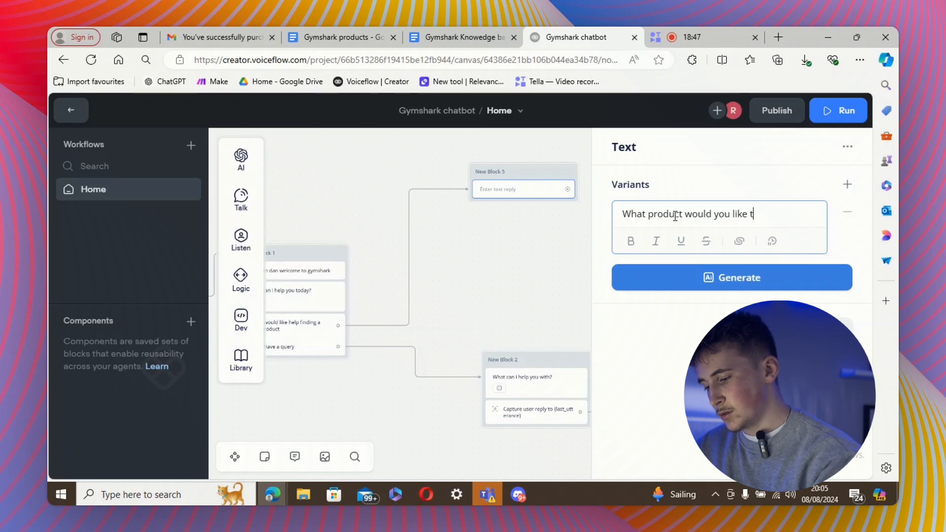
{"action": "type", "text": "o find?"}
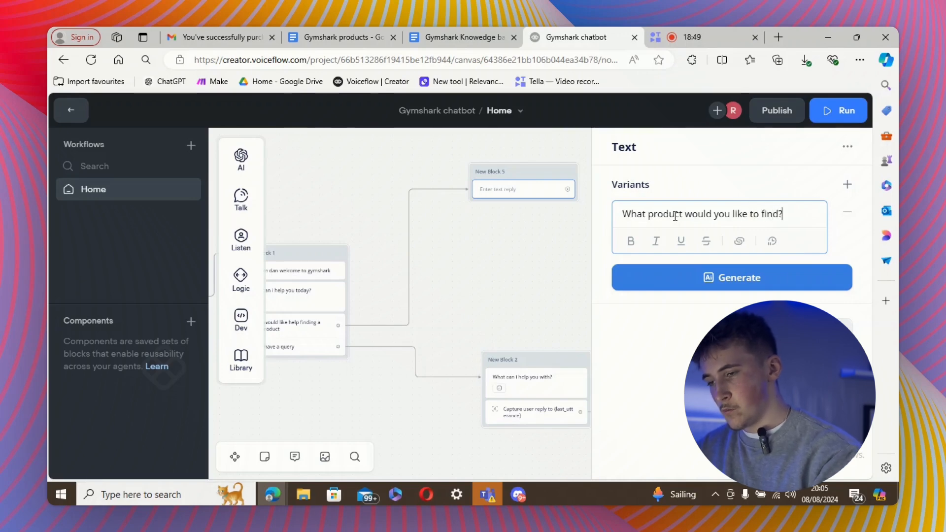
Generate three AI variants of the question, accepting one and dismissing the rest.
{"action": "left_click", "coordinate": [713, 276]}
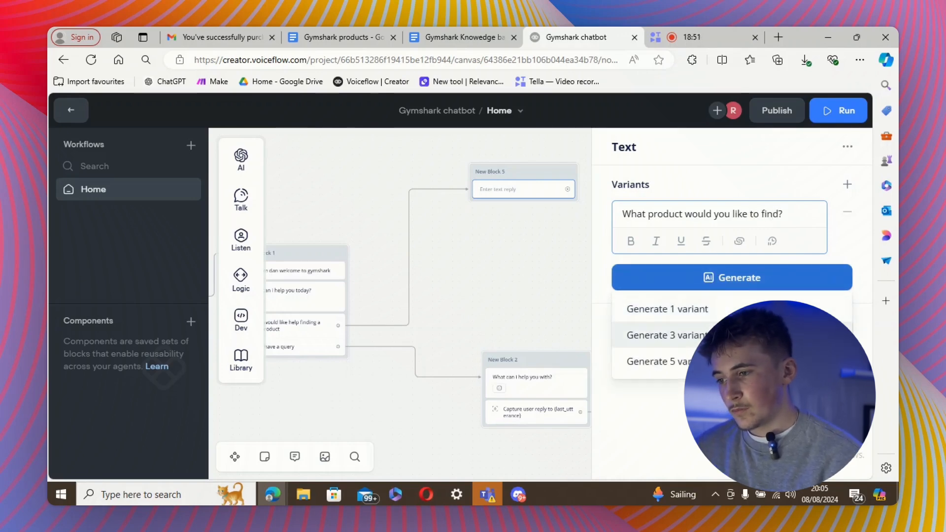
{"action": "left_click", "coordinate": [709, 334]}
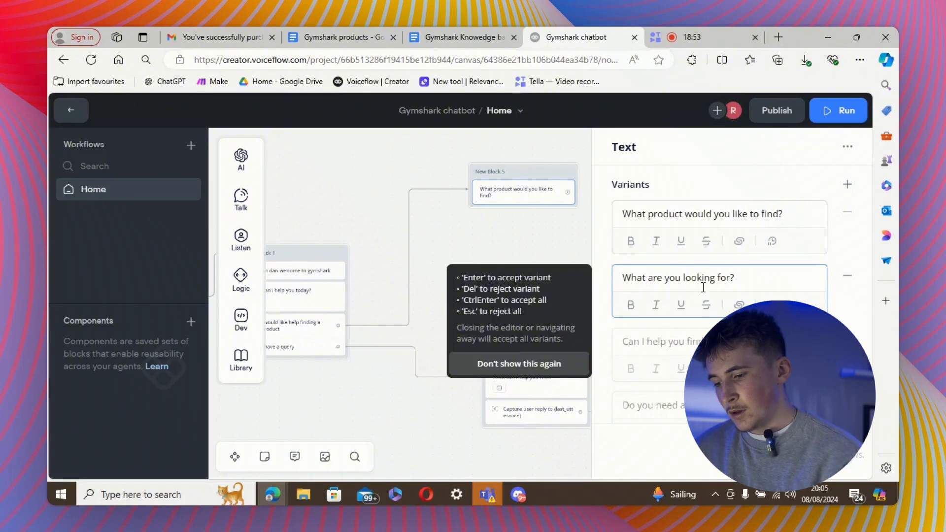
{"action": "key", "text": "Return"}
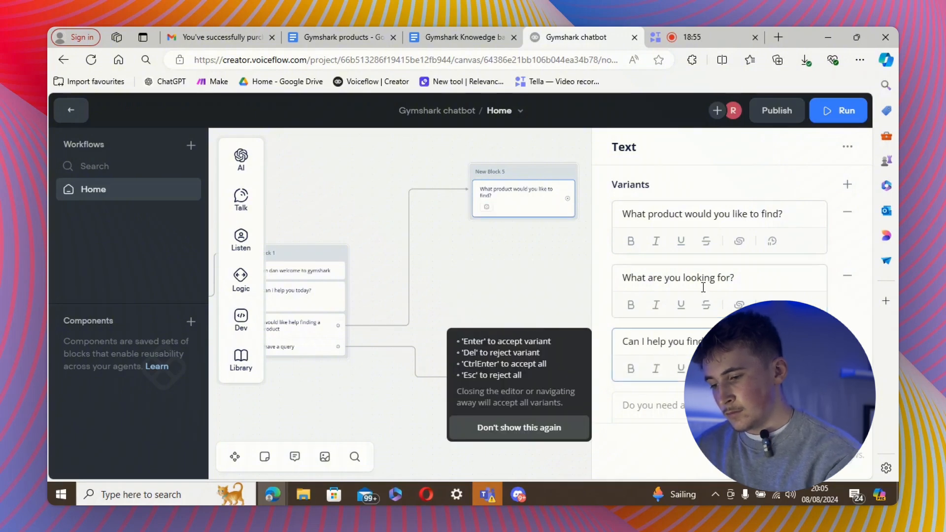
{"action": "key", "text": "Escape"}
{"action": "left_click_drag", "start_coordinate": [523, 277], "coordinate": [469, 313]}
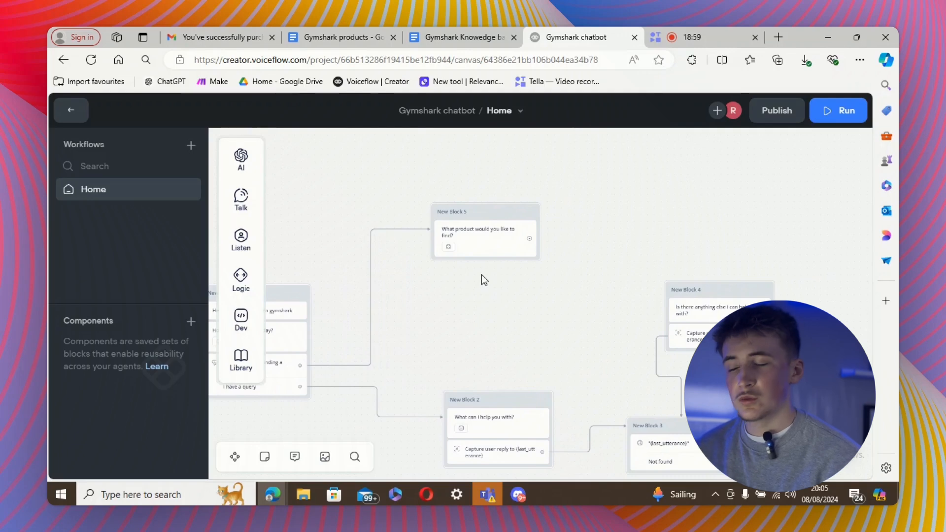
Add a Capture step to New Block 5 storing the user's entire reply in a new {product} variable.
{"action": "mouse_move", "coordinate": [248, 243]}
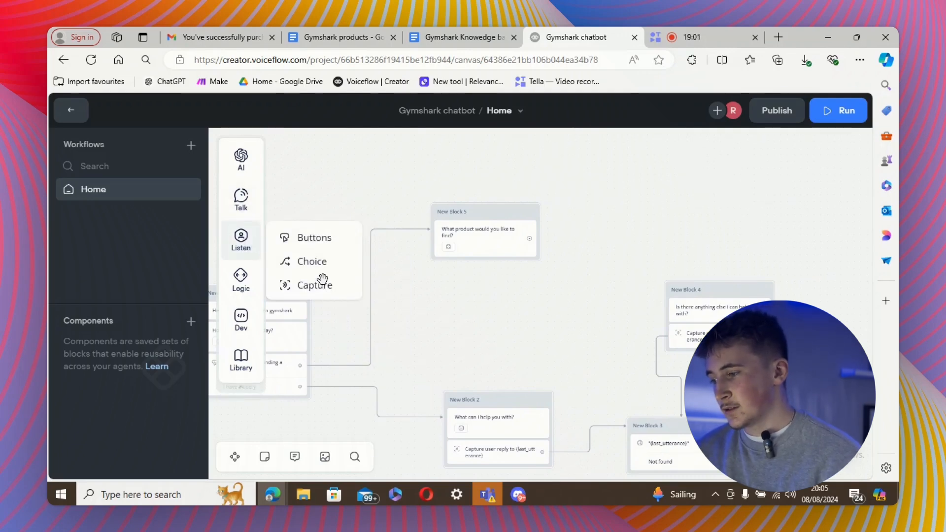
{"action": "left_click_drag", "start_coordinate": [315, 284], "coordinate": [481, 289]}
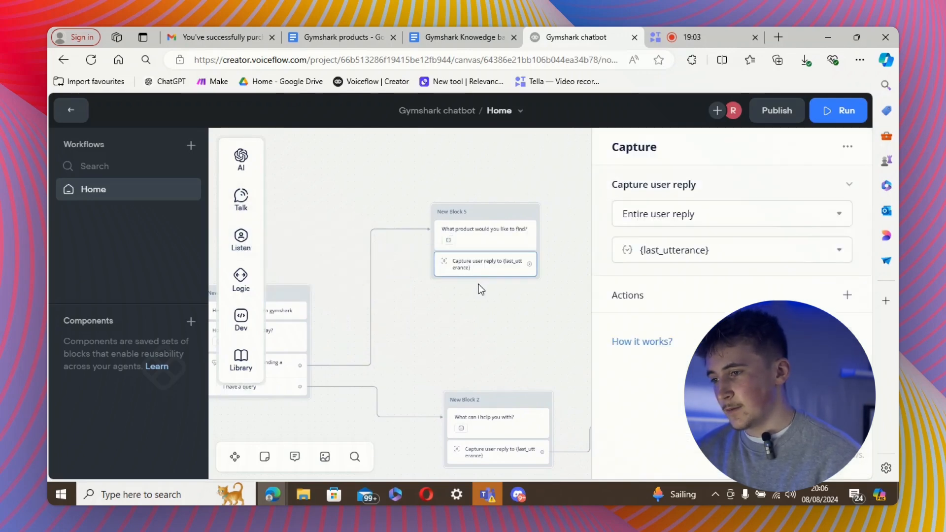
{"action": "left_click", "coordinate": [724, 248]}
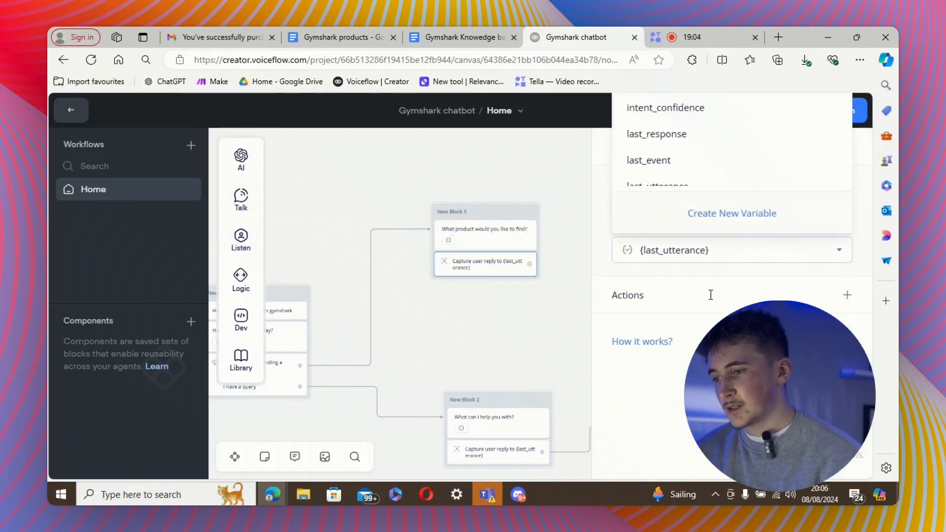
{"action": "left_click", "coordinate": [726, 215]}
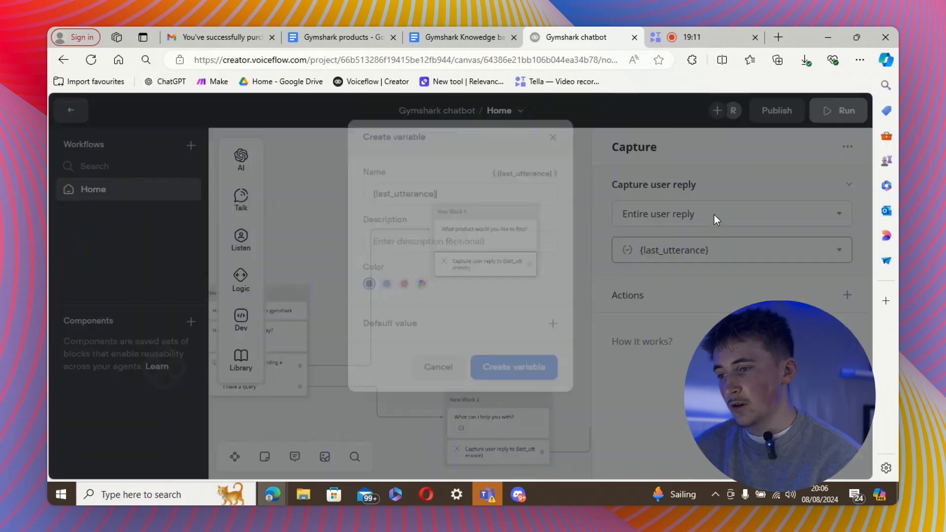
{"action": "key", "text": "BackSpace"}
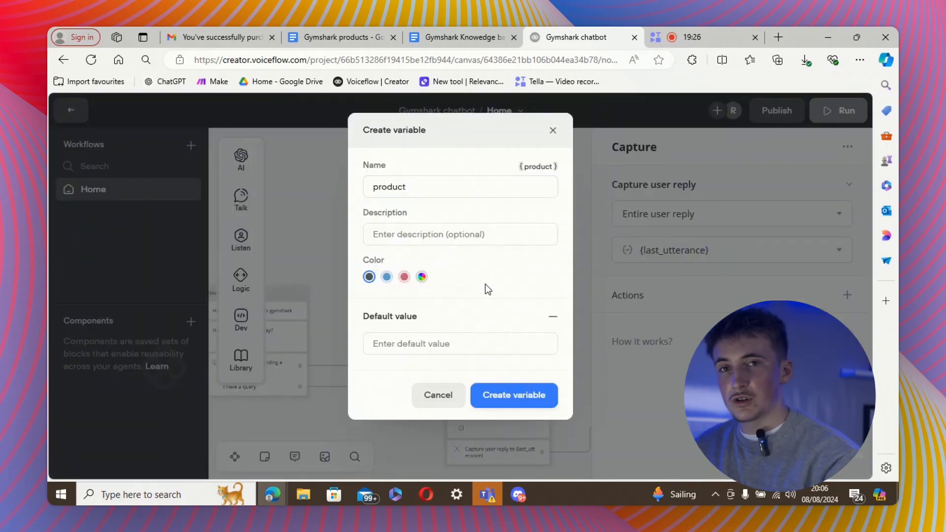
{"action": "left_click", "coordinate": [511, 406]}
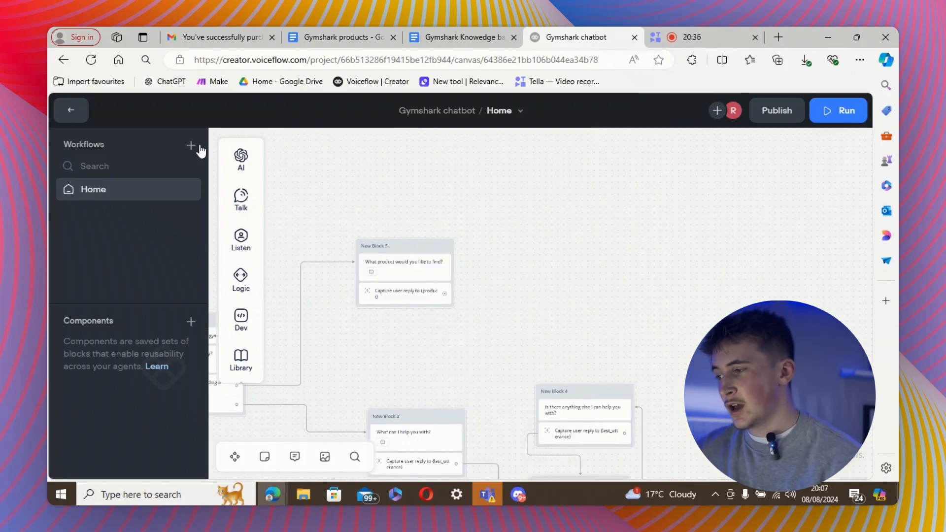
{"action": "mouse_move", "coordinate": [240, 166]}
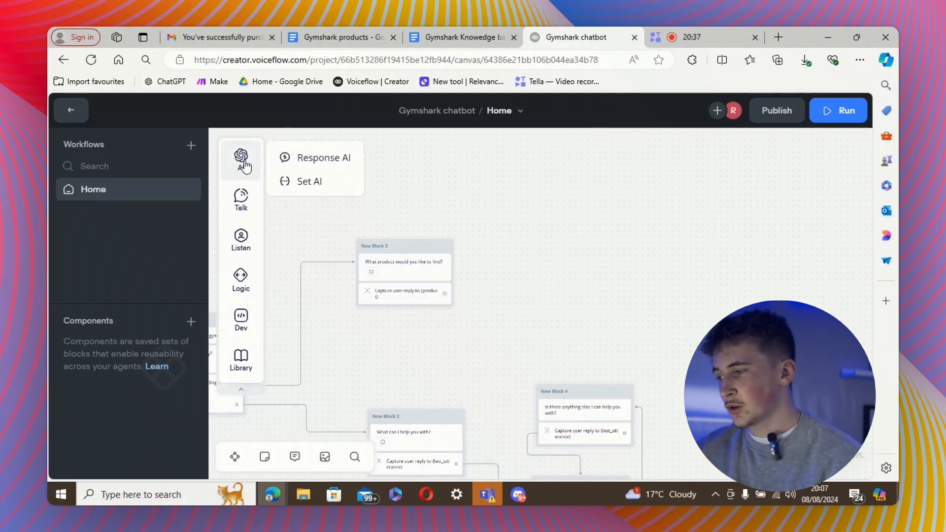
Place a Set AI step using the Knowledge Base beside New Block 5, then return to the workflows list.
{"action": "left_click_drag", "start_coordinate": [309, 181], "coordinate": [534, 263]}
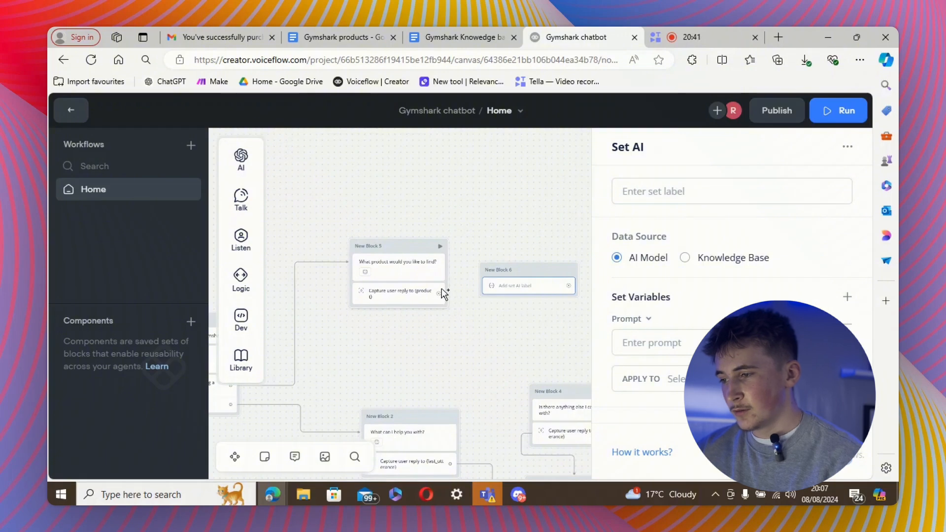
{"action": "left_click", "coordinate": [685, 258]}
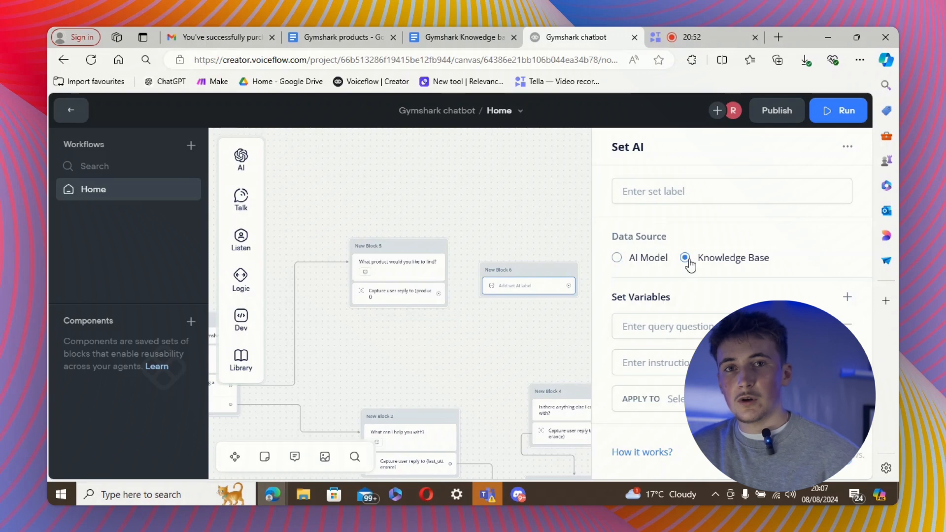
{"action": "left_click", "coordinate": [69, 108]}
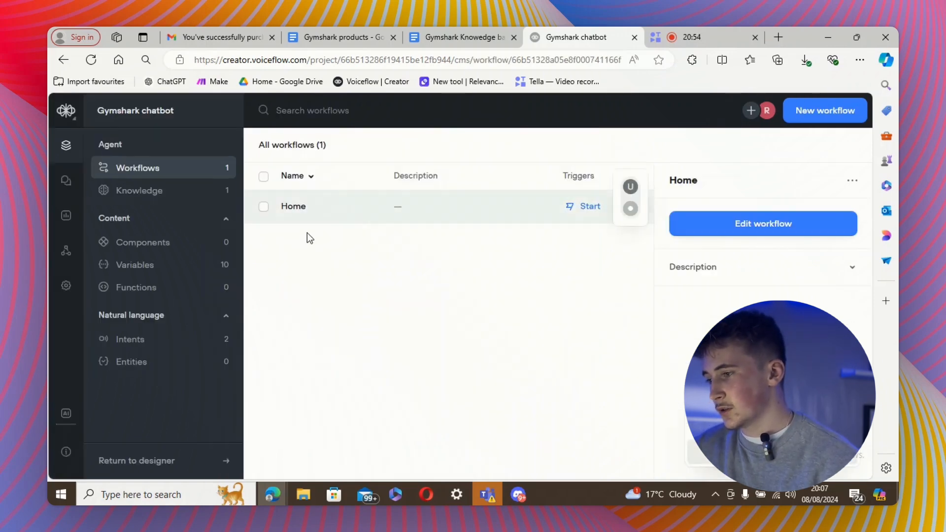
Open the Knowledge sources and scroll through the Gymshark products document listing product URLs.
{"action": "left_click", "coordinate": [162, 190]}
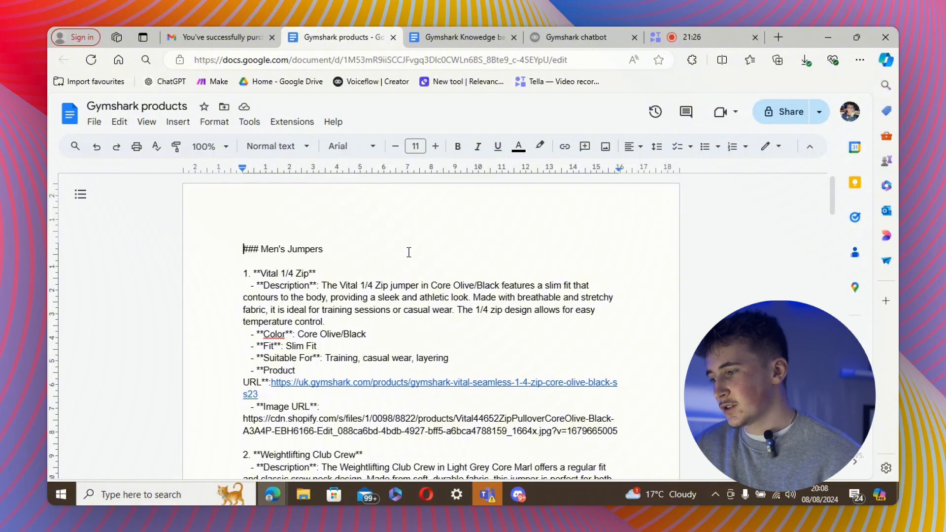
{"action": "scroll", "coordinate": [428, 299], "scroll_direction": "down", "scroll_amount": 20}
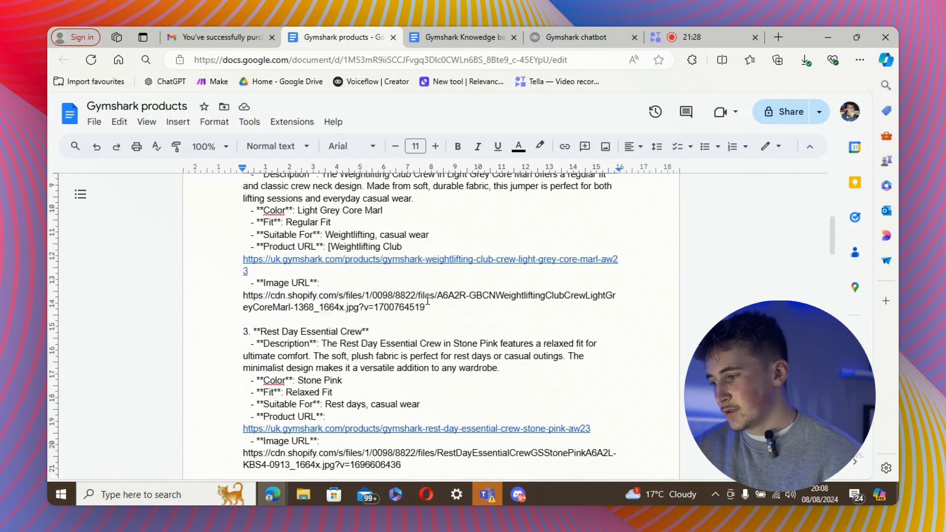
{"action": "scroll", "coordinate": [428, 299], "scroll_direction": "up", "scroll_amount": 10}
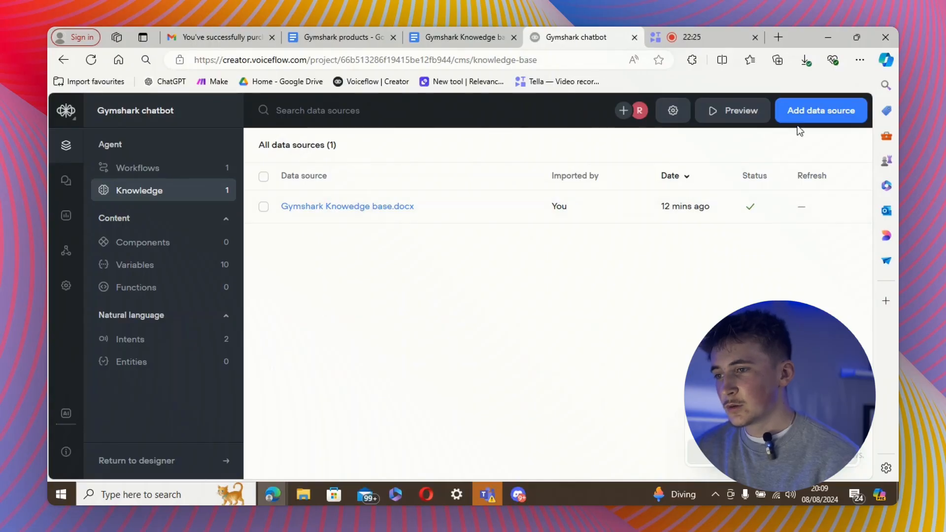
Upload the docx file as a new knowledge base data source and import it.
{"action": "left_click", "coordinate": [799, 118]}
{"action": "left_click", "coordinate": [797, 158]}
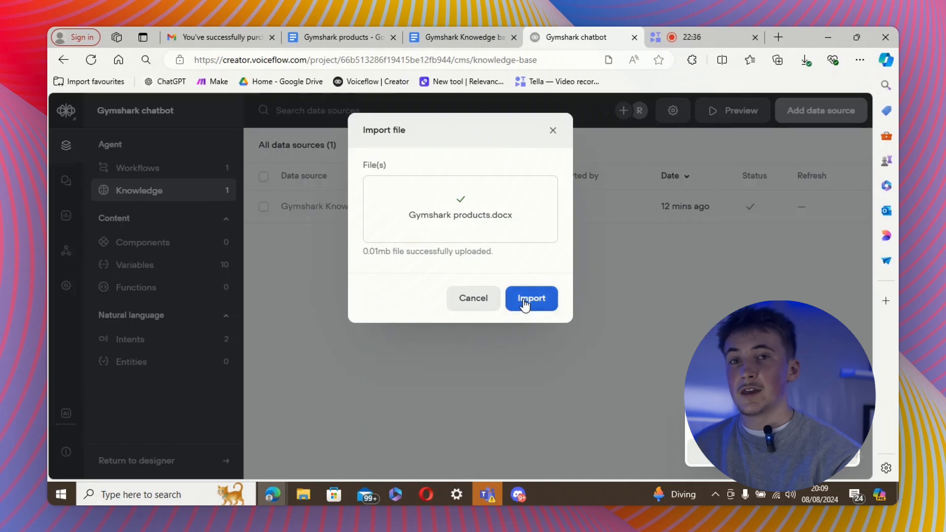
{"action": "left_click", "coordinate": [525, 298]}
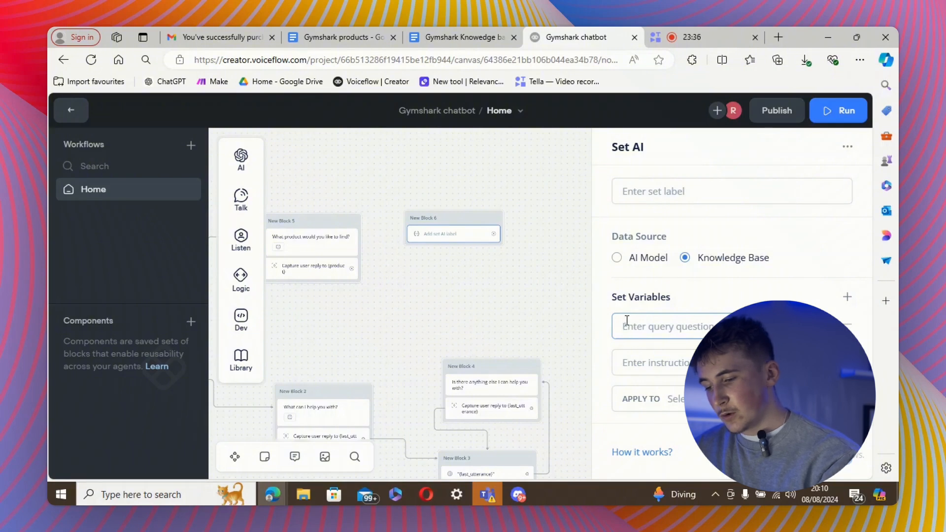
Query the knowledge base with {product} and start the product-name extraction instruction.
{"action": "type", "text": "{"}
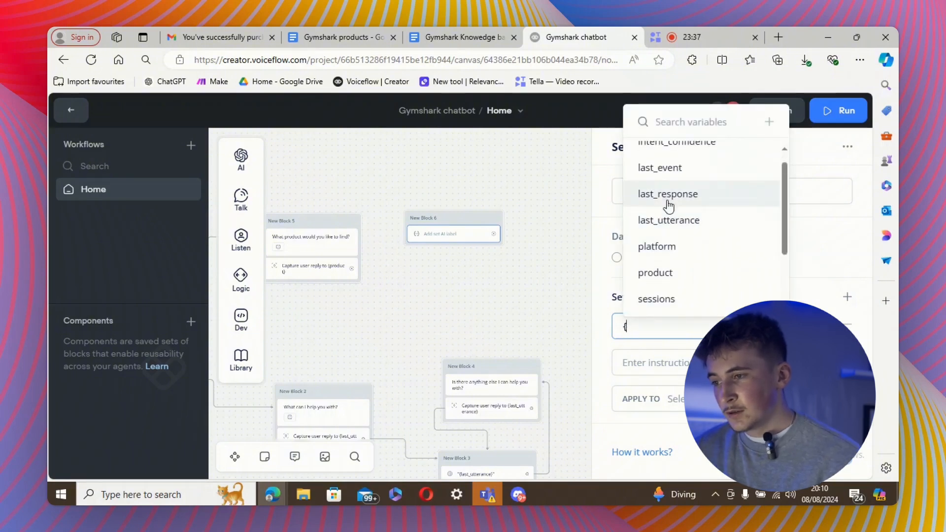
{"action": "left_click", "coordinate": [666, 274]}
{"action": "left_click", "coordinate": [655, 358]}
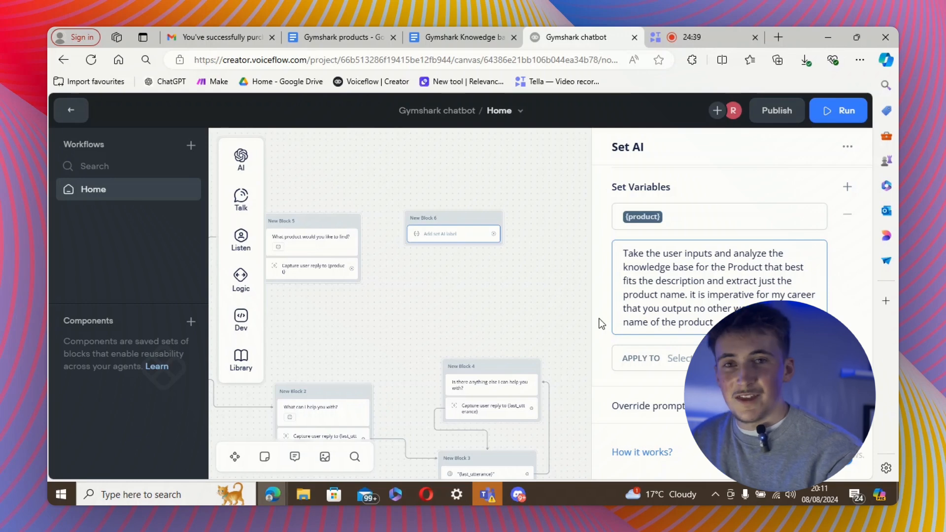
Save the extracted name into a newly created product_name variable.
{"action": "left_click", "coordinate": [690, 358]}
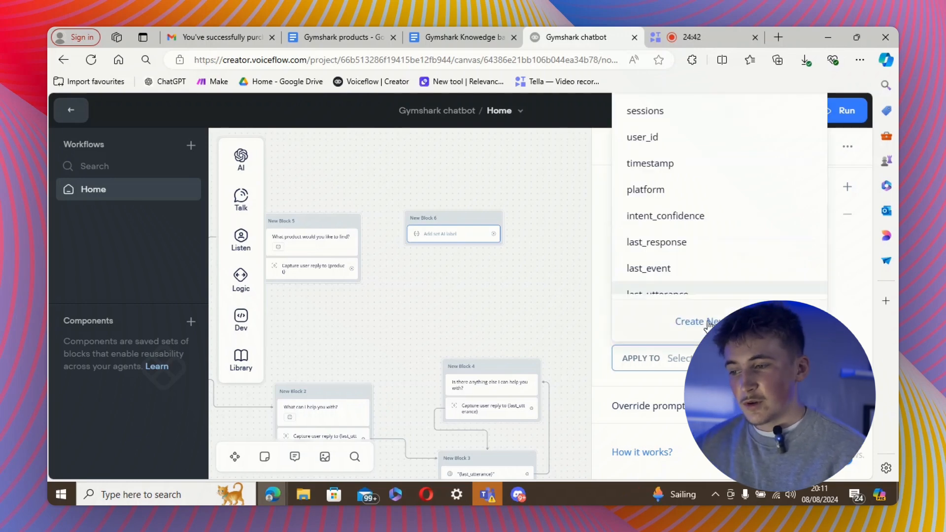
{"action": "left_click", "coordinate": [705, 323]}
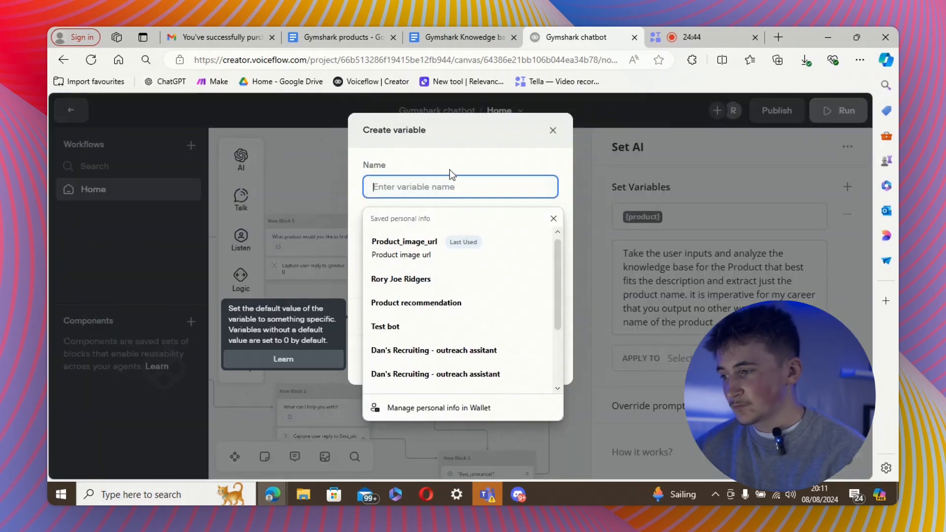
{"action": "type", "text": "product_name"}
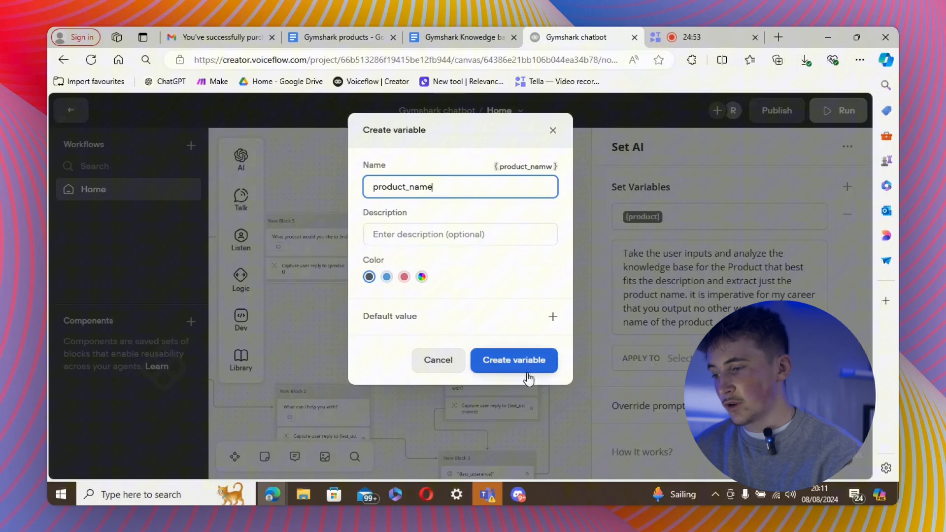
{"action": "left_click", "coordinate": [527, 375]}
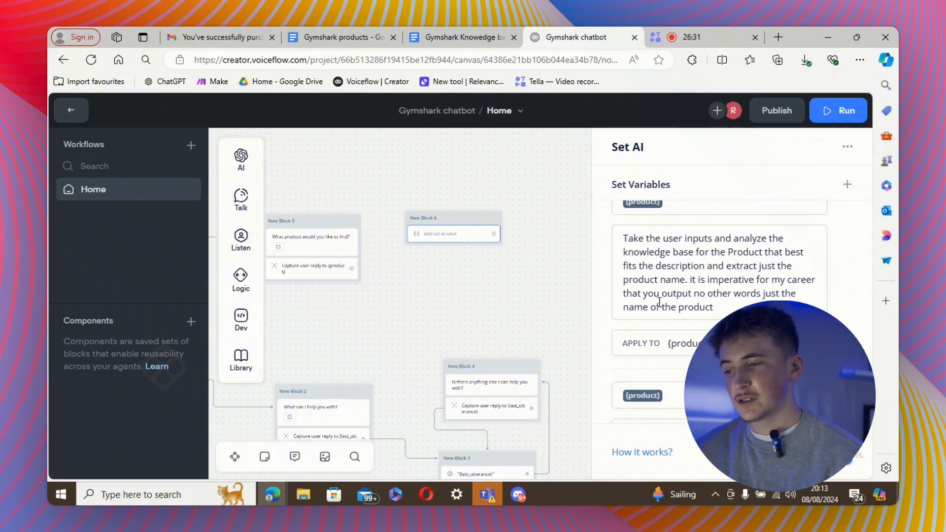
{"action": "scroll", "coordinate": [719, 295], "scroll_direction": "down", "scroll_amount": 4}
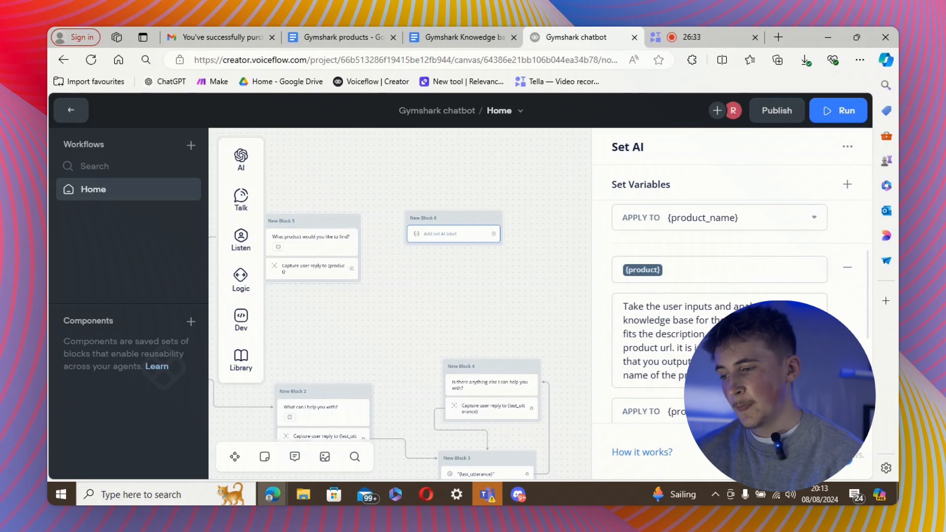
{"action": "scroll", "coordinate": [719, 295], "scroll_direction": "down", "scroll_amount": 4}
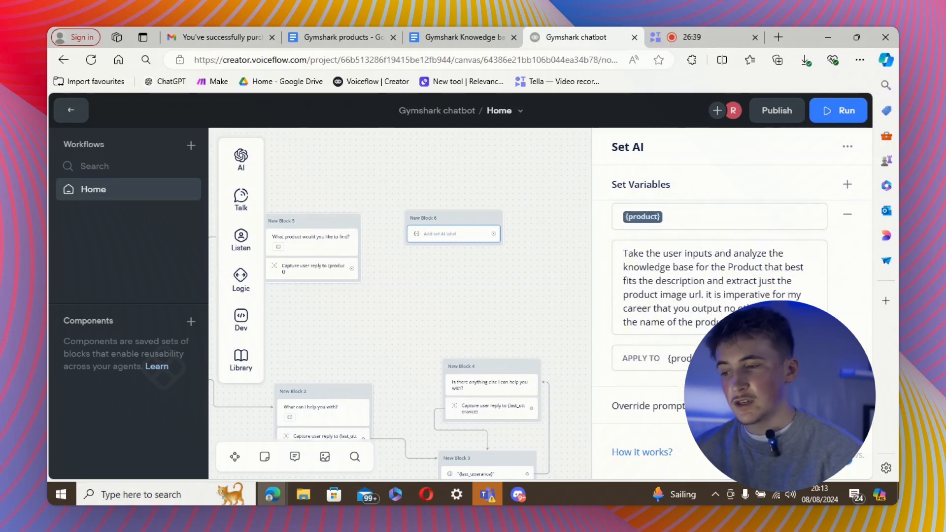
{"action": "scroll", "coordinate": [706, 320], "scroll_direction": "up", "scroll_amount": 1}
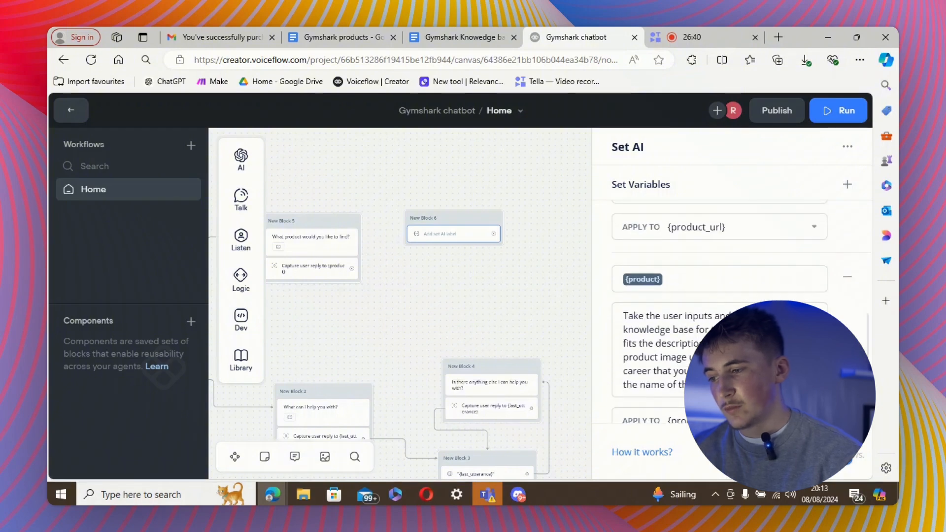
{"action": "scroll", "coordinate": [719, 296], "scroll_direction": "up", "scroll_amount": 8}
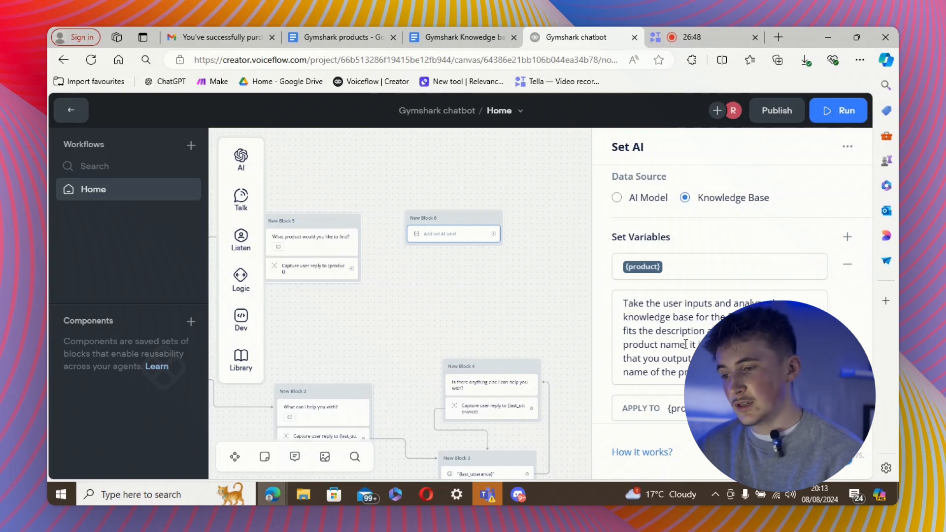
Connect the product reply to New Block 6 and tidy its position.
{"action": "left_click", "coordinate": [496, 277]}
{"action": "left_click_drag", "start_coordinate": [351, 268], "coordinate": [406, 218]}
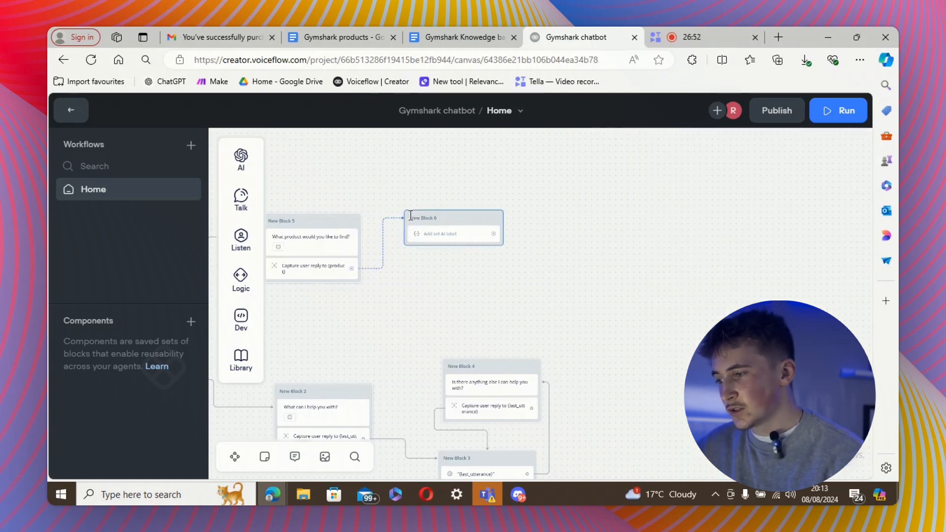
{"action": "left_click_drag", "start_coordinate": [466, 220], "coordinate": [456, 226]}
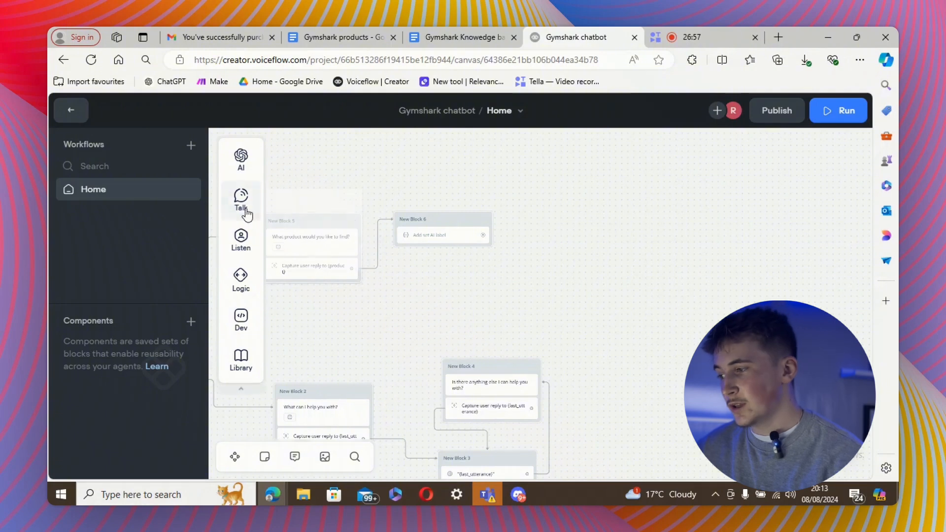
Add a card block whose image links to {product_image_url}.
{"action": "mouse_move", "coordinate": [246, 213]}
{"action": "left_click_drag", "start_coordinate": [296, 250], "coordinate": [606, 238]}
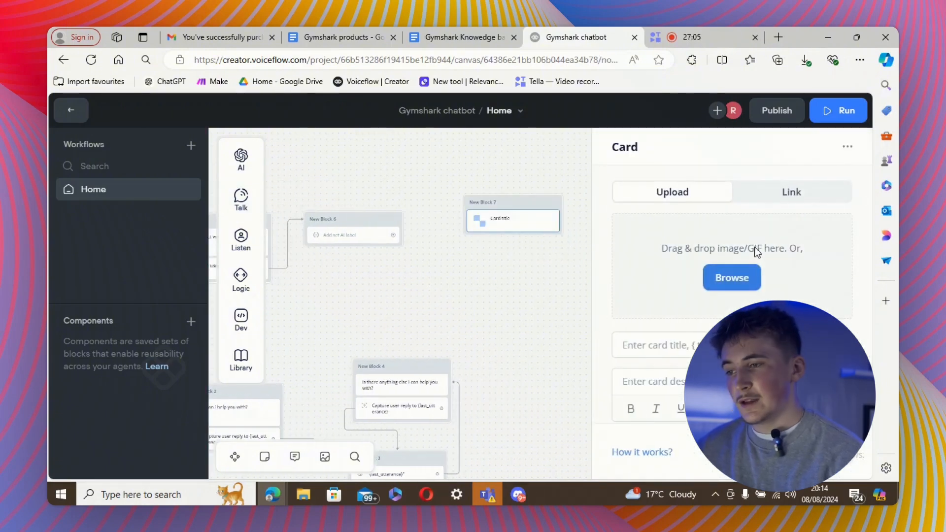
{"action": "left_click", "coordinate": [782, 196]}
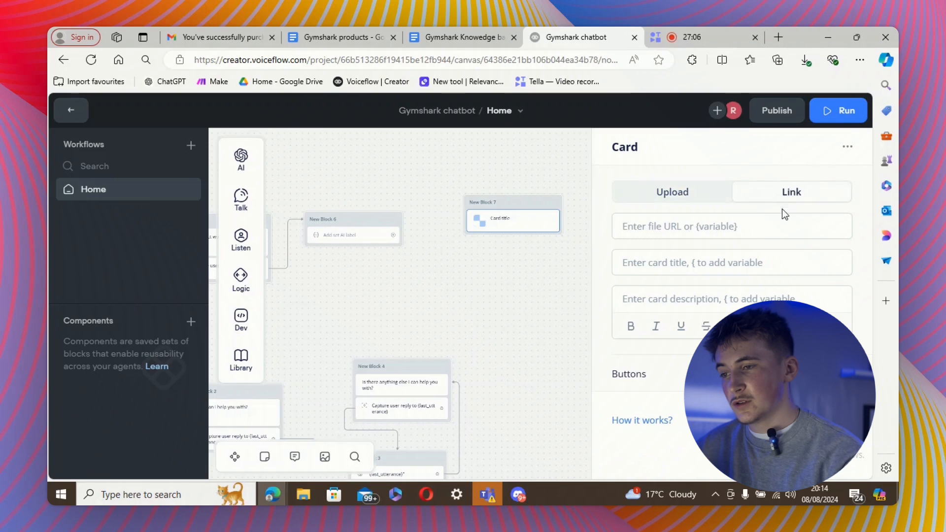
{"action": "left_click", "coordinate": [663, 229]}
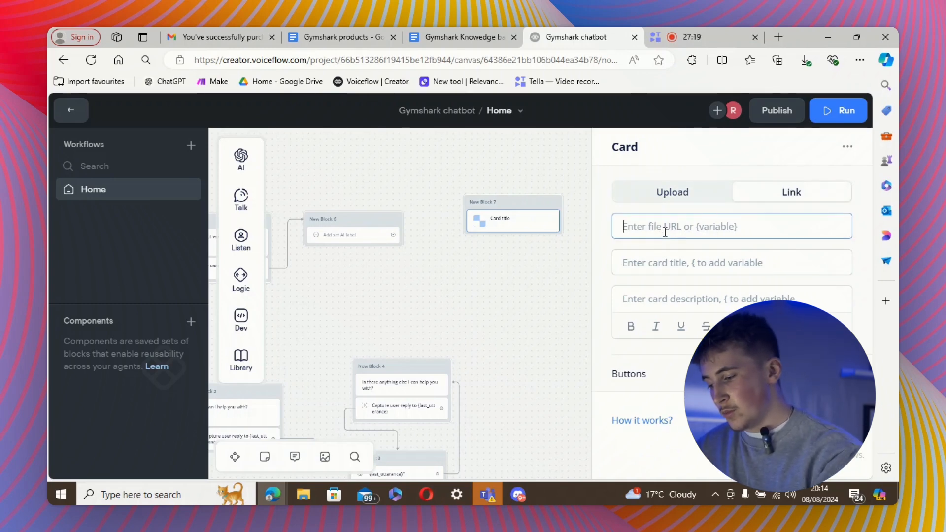
{"action": "type", "text": "{"}
{"action": "left_click", "coordinate": [686, 271]}
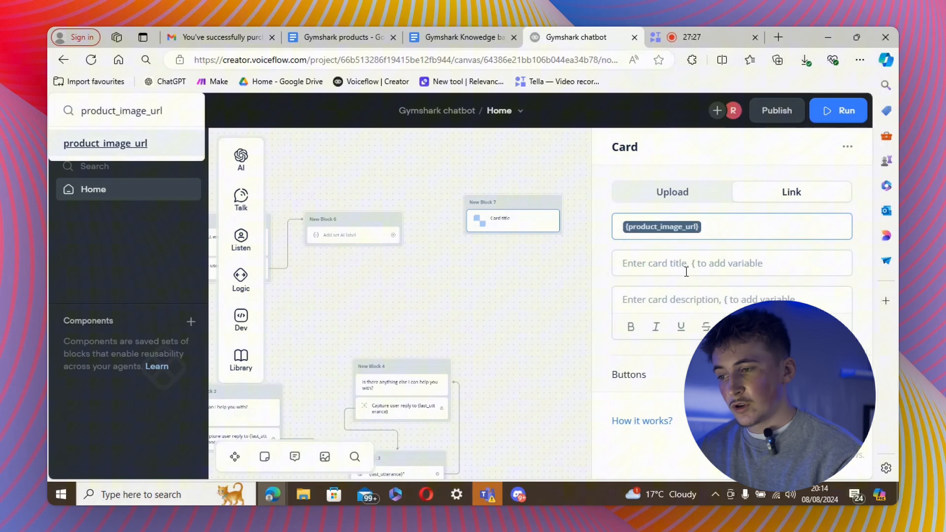
Title the card {product_name} and add a 'See more' button.
{"action": "left_click", "coordinate": [685, 268]}
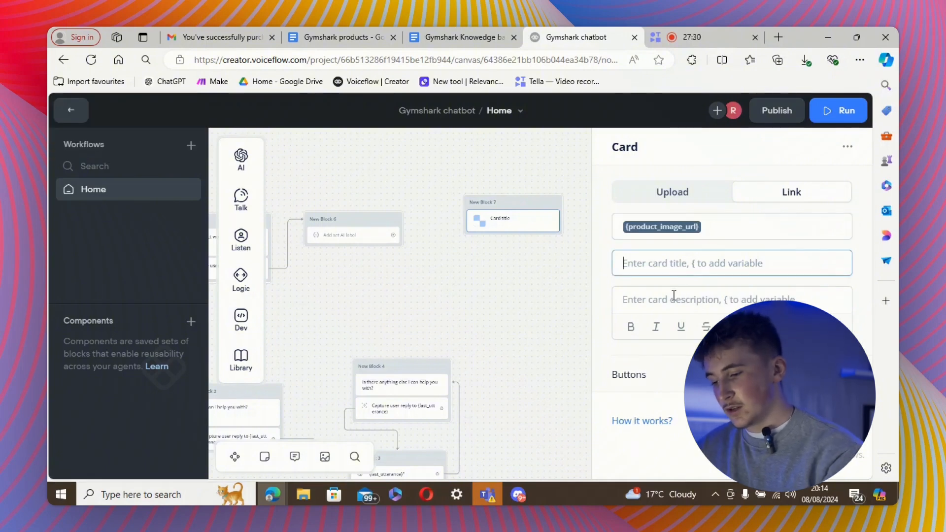
{"action": "type", "text": "{"}
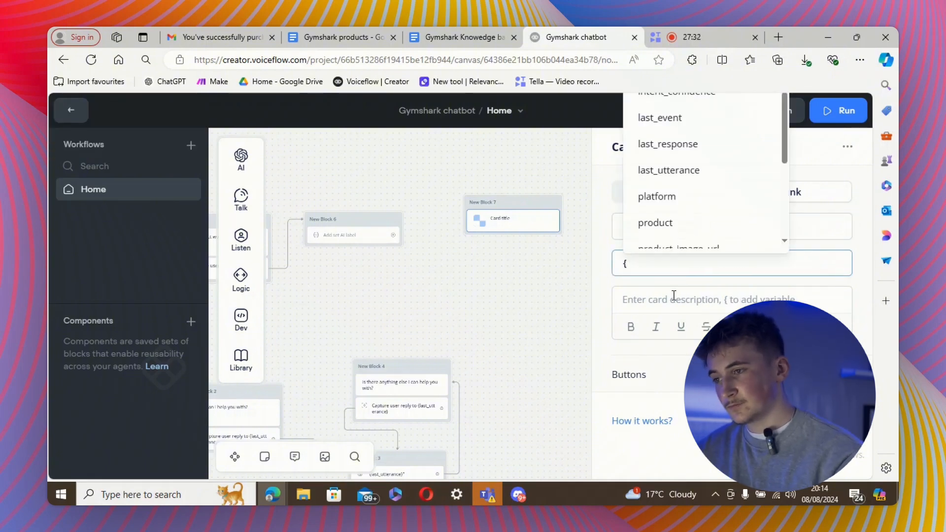
{"action": "type", "text": "pro"}
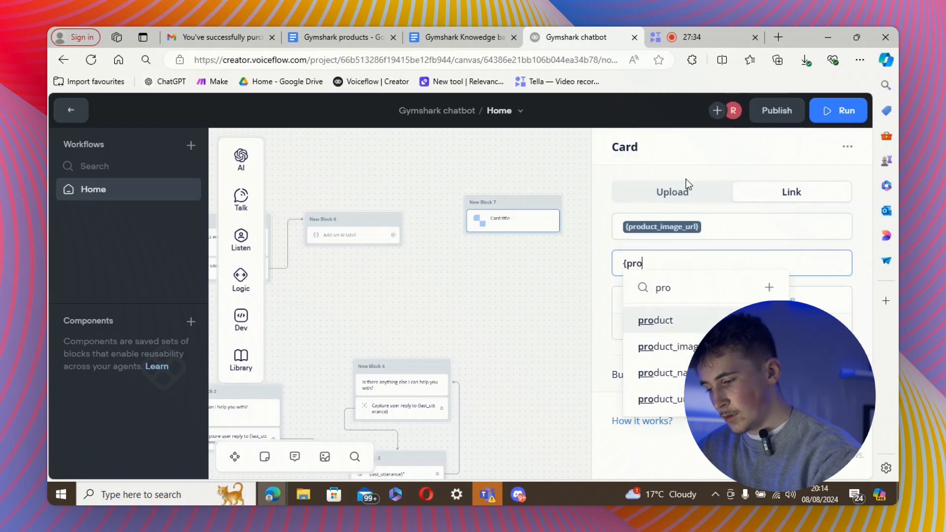
{"action": "left_click", "coordinate": [662, 373]}
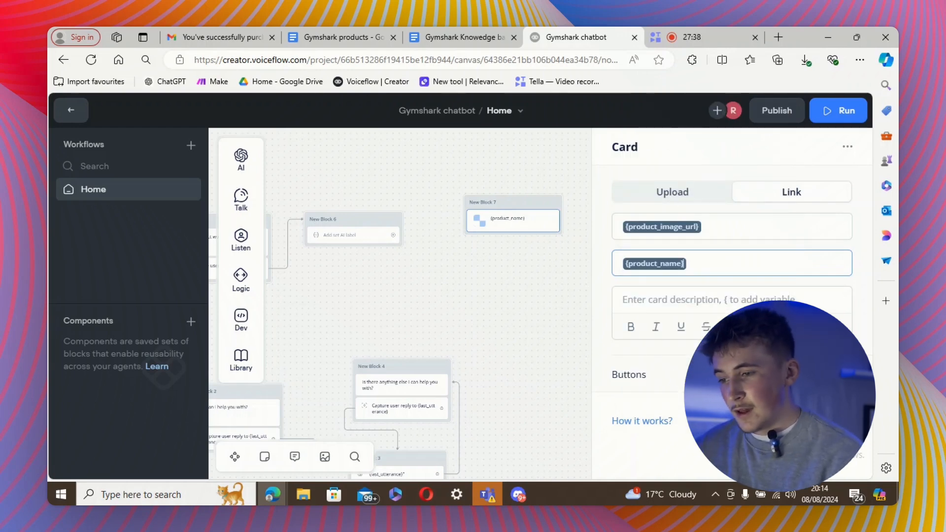
{"action": "left_click", "coordinate": [847, 374]}
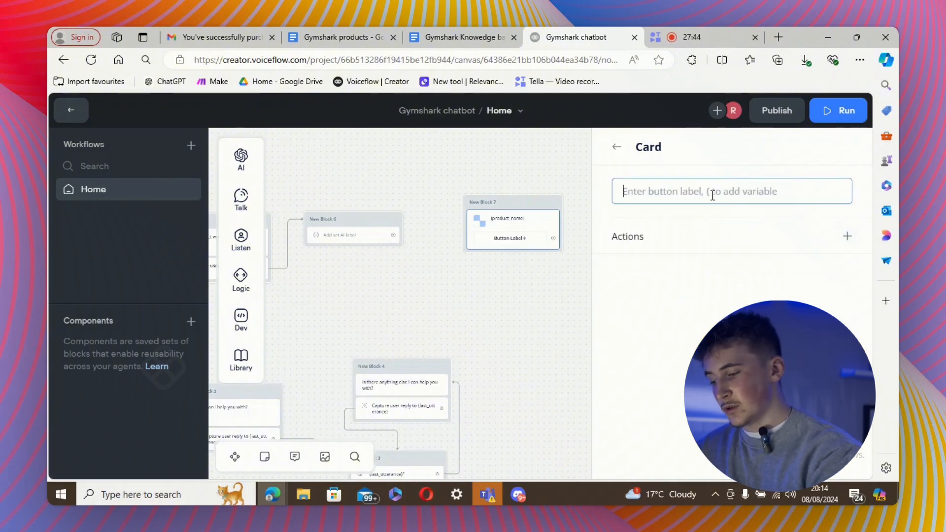
{"action": "type", "text": "See more"}
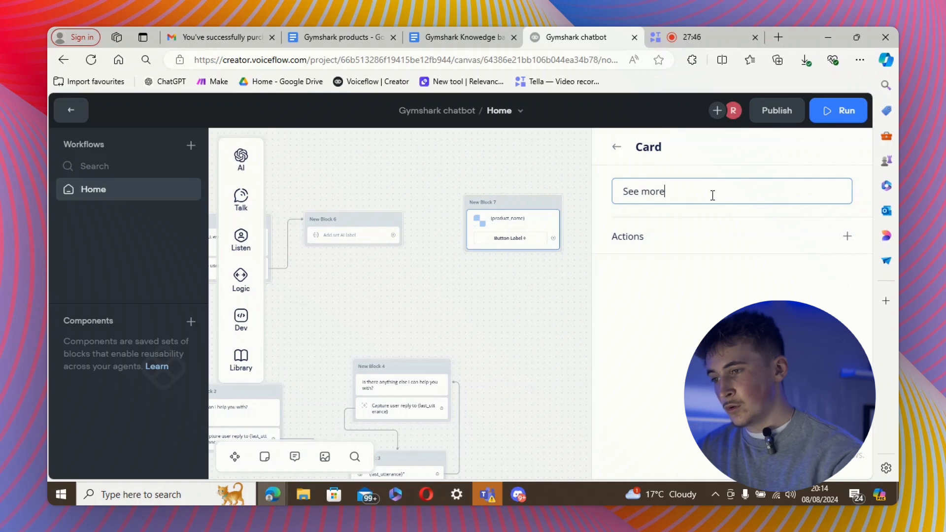
{"action": "left_click", "coordinate": [847, 238]}
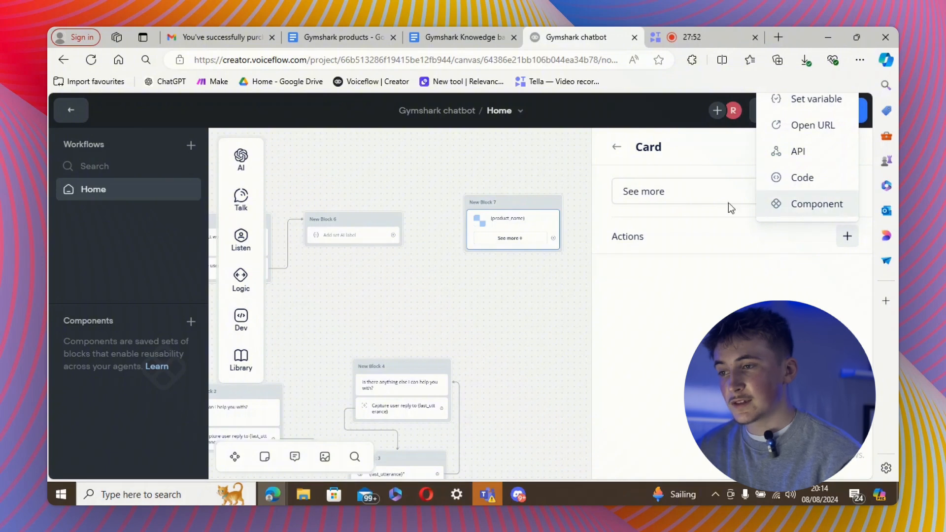
Make the 'See more' button open the {product_url} link.
{"action": "left_click", "coordinate": [813, 125]}
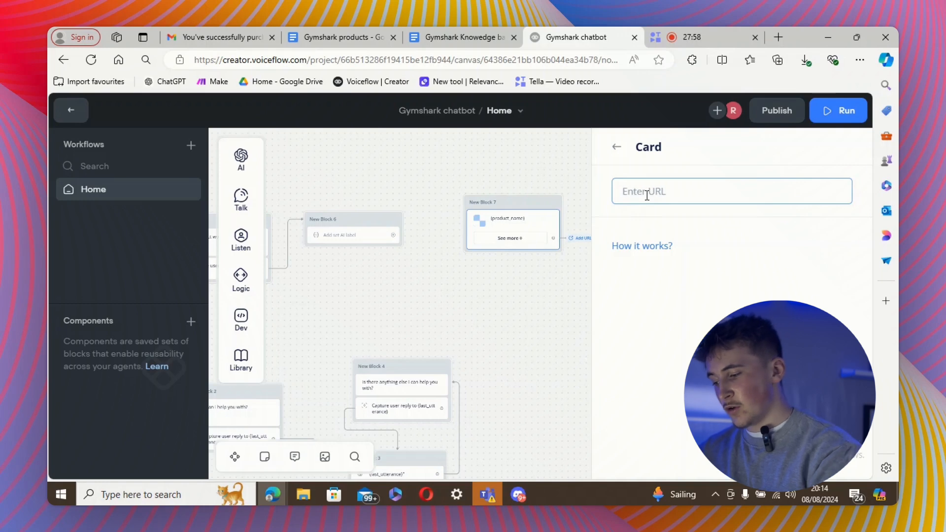
{"action": "type", "text": "{prody"}
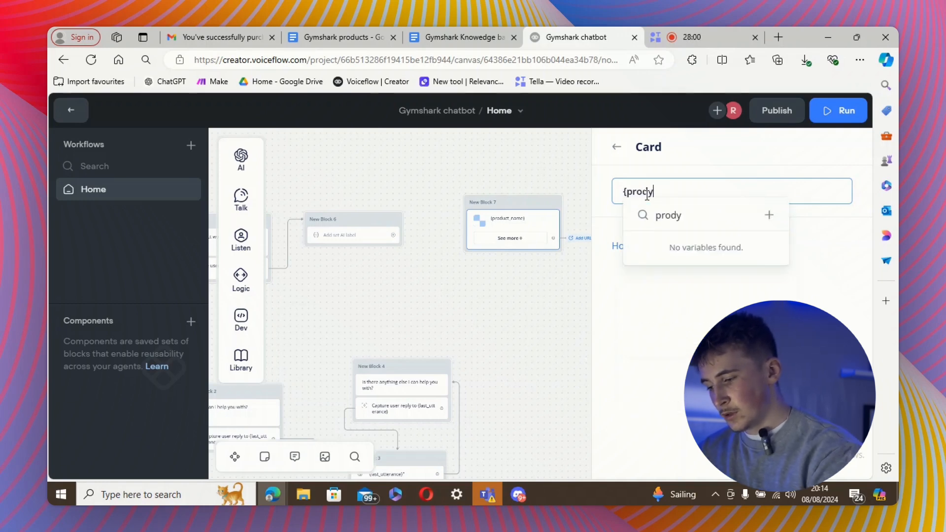
{"action": "key", "text": "BackSpace"}
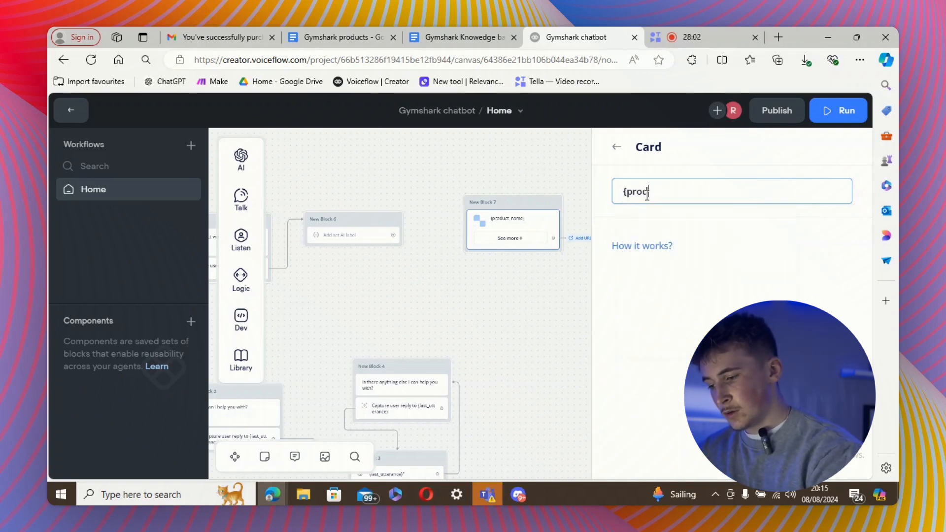
{"action": "type", "text": "uct"}
{"action": "left_click", "coordinate": [682, 327]}
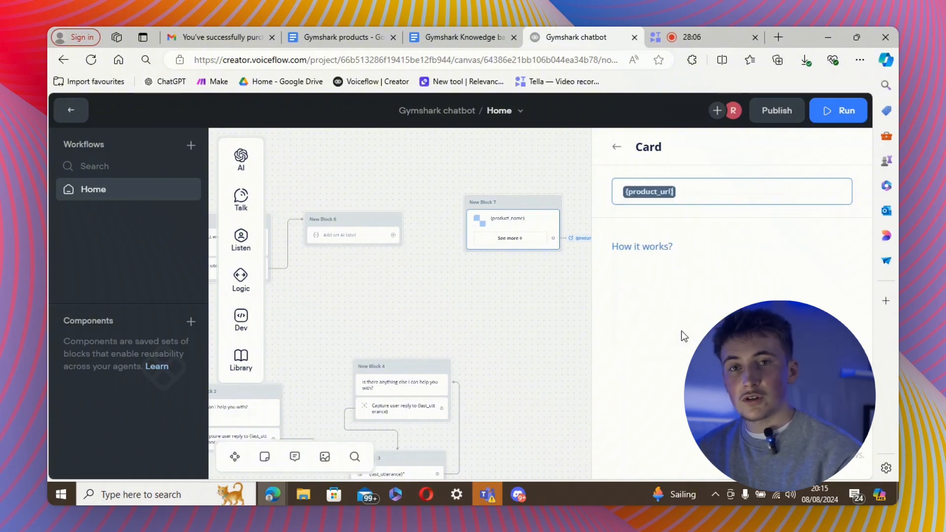
{"action": "left_click", "coordinate": [463, 270]}
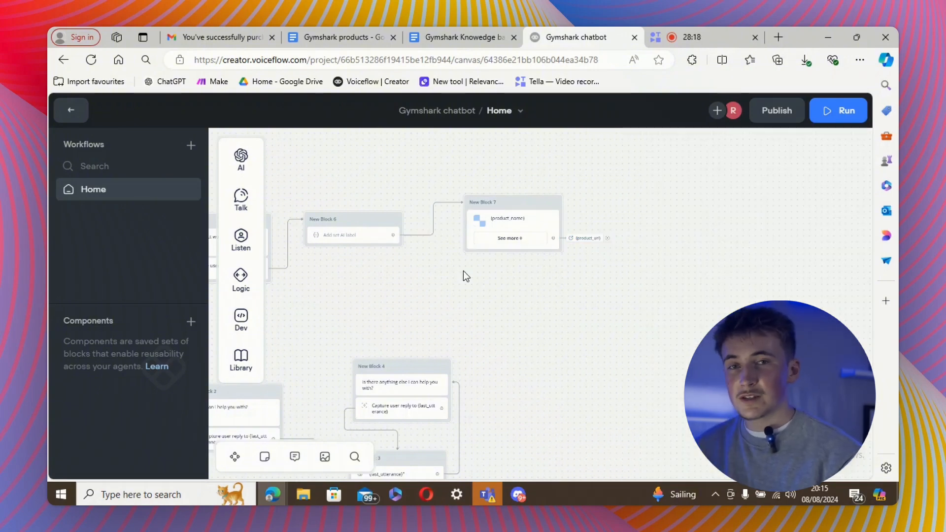
Run the prototype, choose 'I would like help finding a product' and send a joggers request.
{"action": "left_click", "coordinate": [827, 118]}
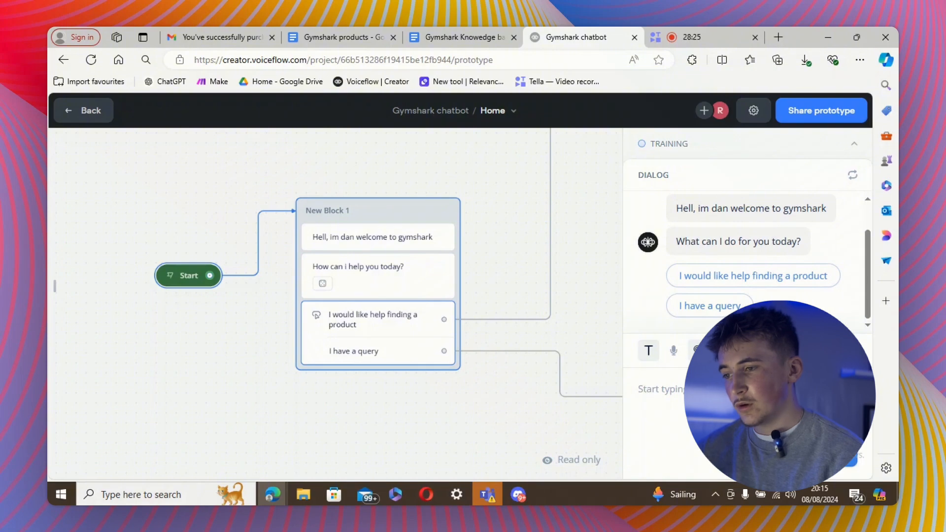
{"action": "left_click", "coordinate": [737, 287]}
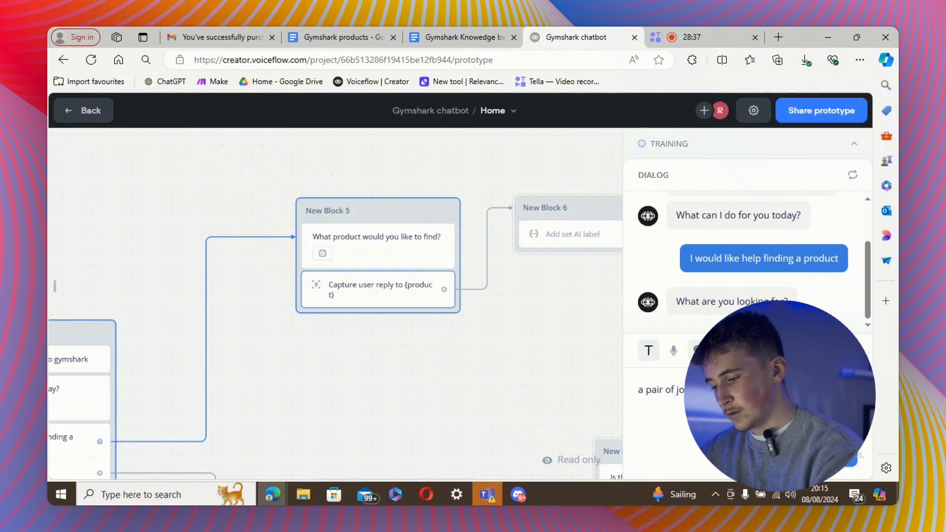
{"action": "key", "text": "Return"}
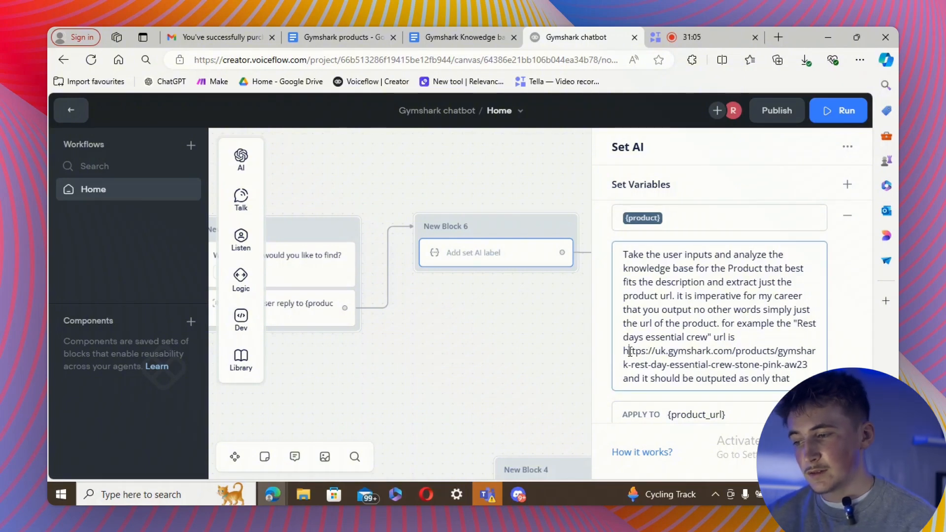
Finish the image-URL prompt with its example link and close the Set AI settings.
{"action": "left_click_drag", "start_coordinate": [628, 350], "coordinate": [739, 379]}
{"action": "left_click", "coordinate": [691, 378]}
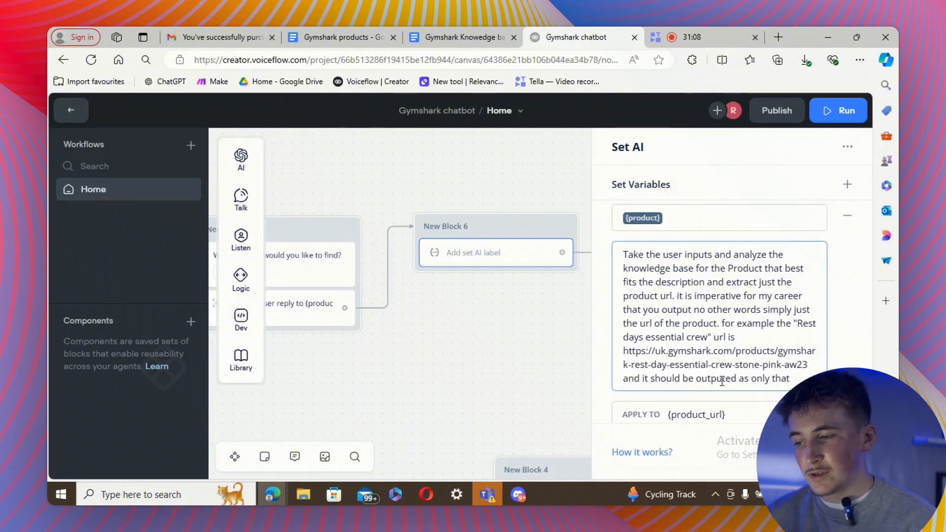
{"action": "scroll", "coordinate": [721, 381], "scroll_direction": "down", "scroll_amount": 2}
{"action": "scroll", "coordinate": [721, 381], "scroll_direction": "down", "scroll_amount": 6}
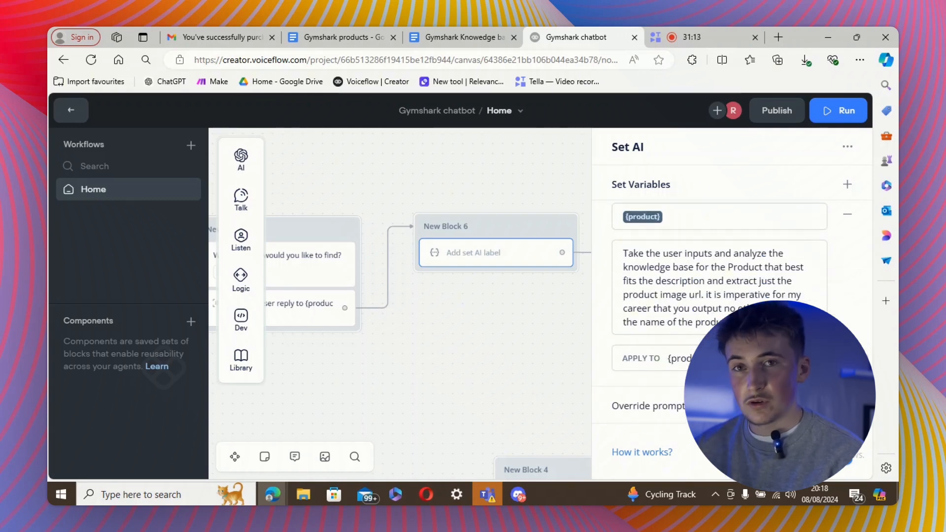
{"action": "left_click", "coordinate": [761, 321]}
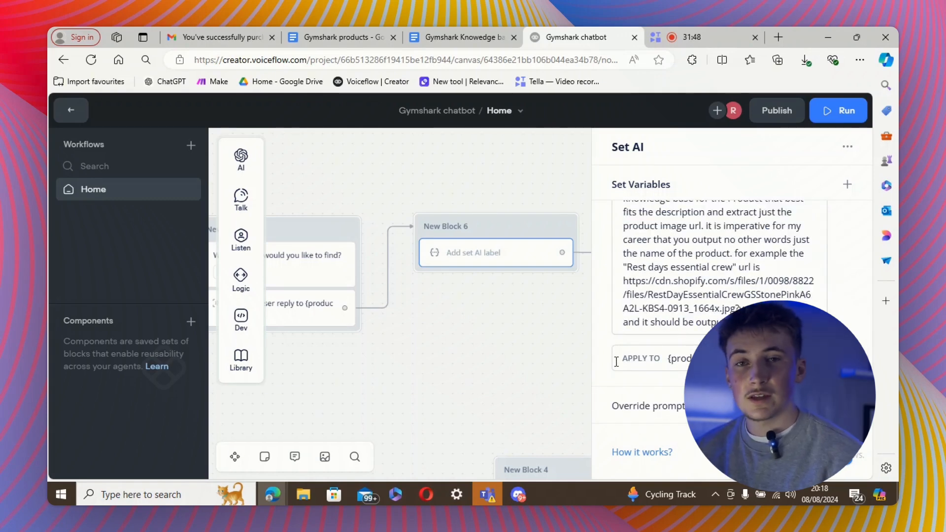
{"action": "left_click", "coordinate": [566, 355]}
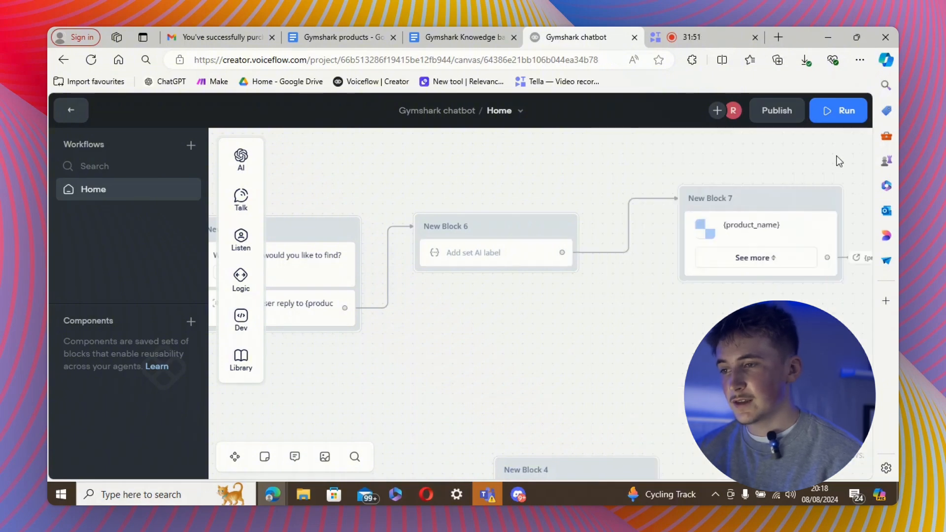
Prototype a running-joggers request and check the Arrival Woven Joggers card's See more page.
{"action": "left_click", "coordinate": [841, 117]}
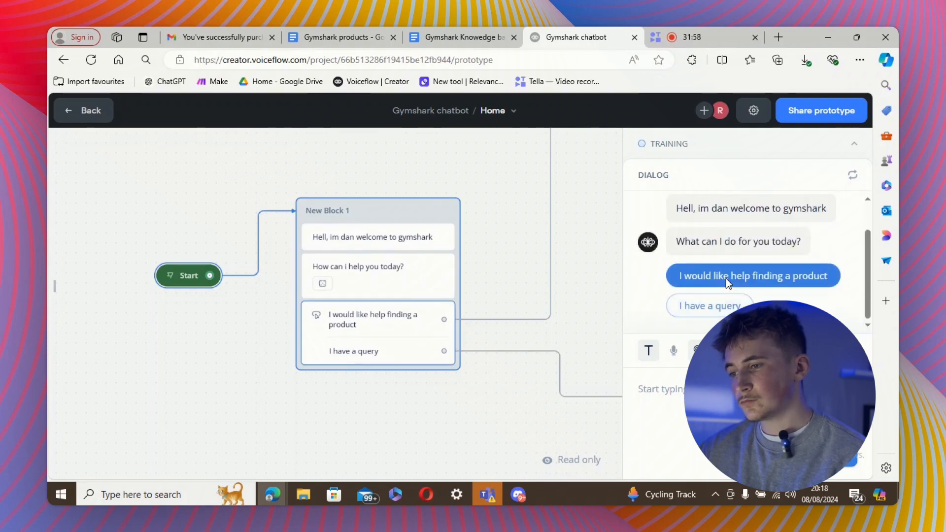
{"action": "left_click", "coordinate": [726, 277]}
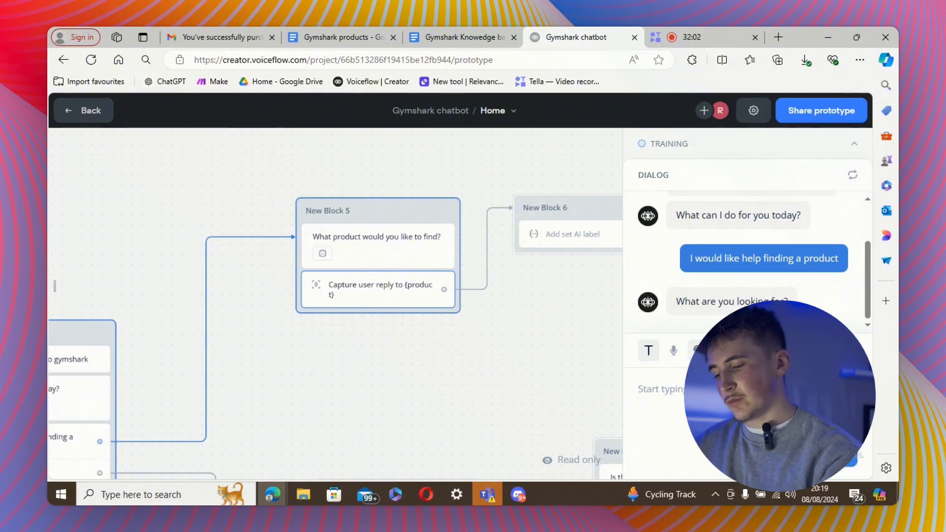
{"action": "left_click", "coordinate": [639, 389]}
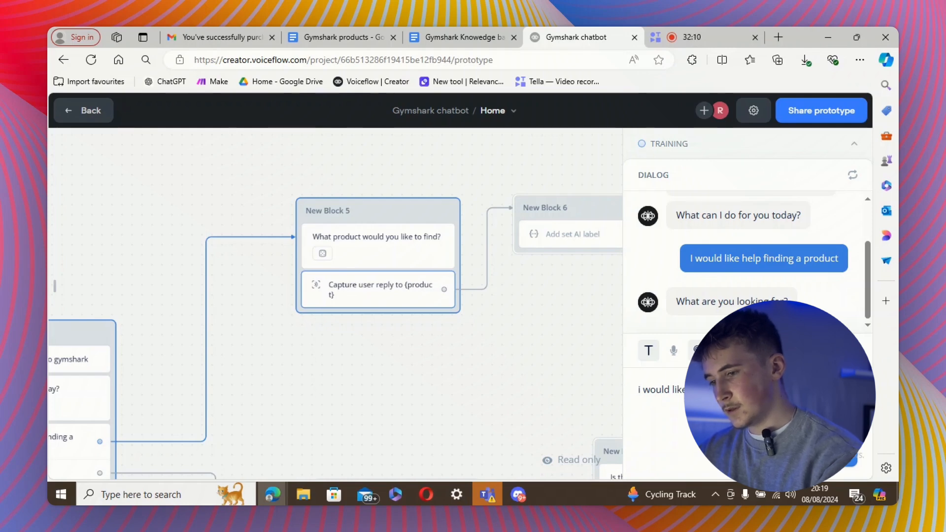
{"action": "key", "text": "Return"}
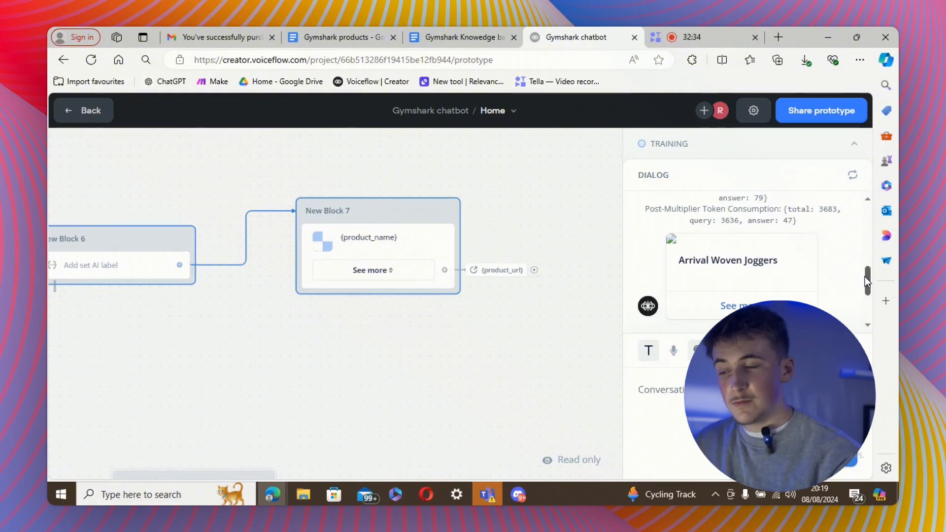
{"action": "left_click", "coordinate": [728, 307]}
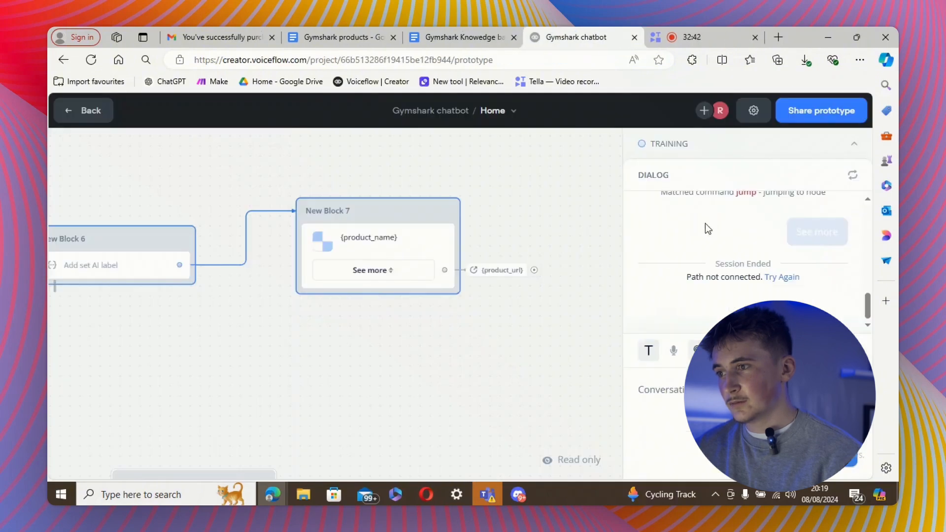
{"action": "key", "text": "ctrl+w"}
{"action": "scroll", "coordinate": [558, 378], "scroll_direction": "left", "scroll_amount": 5}
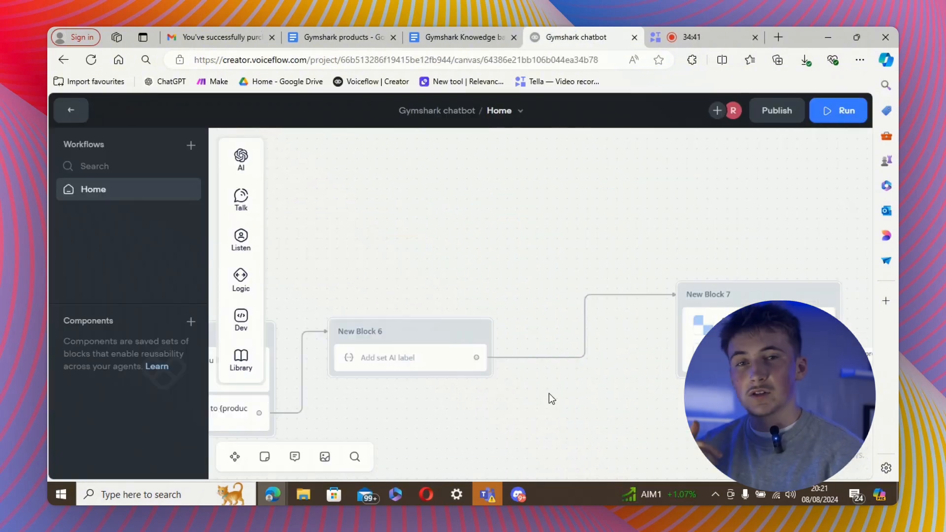
Replace the New Block 6 to New Block 7 link with a new text step.
{"action": "left_click", "coordinate": [583, 336]}
{"action": "left_click", "coordinate": [630, 263]}
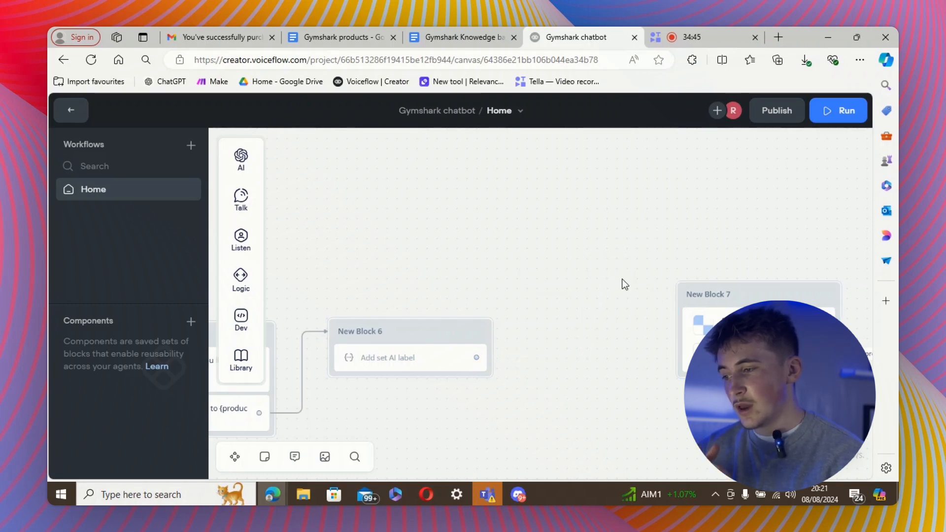
{"action": "left_click_drag", "start_coordinate": [502, 349], "coordinate": [539, 209]}
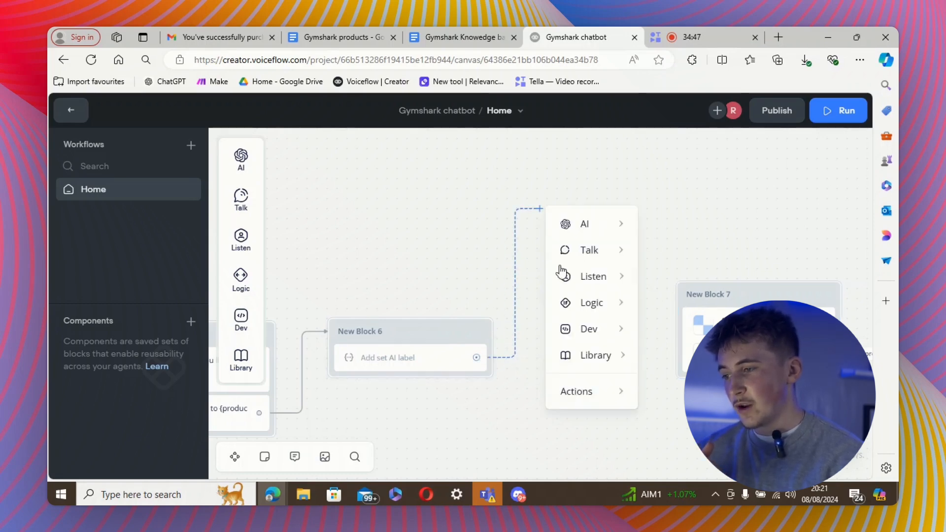
{"action": "mouse_move", "coordinate": [591, 256]}
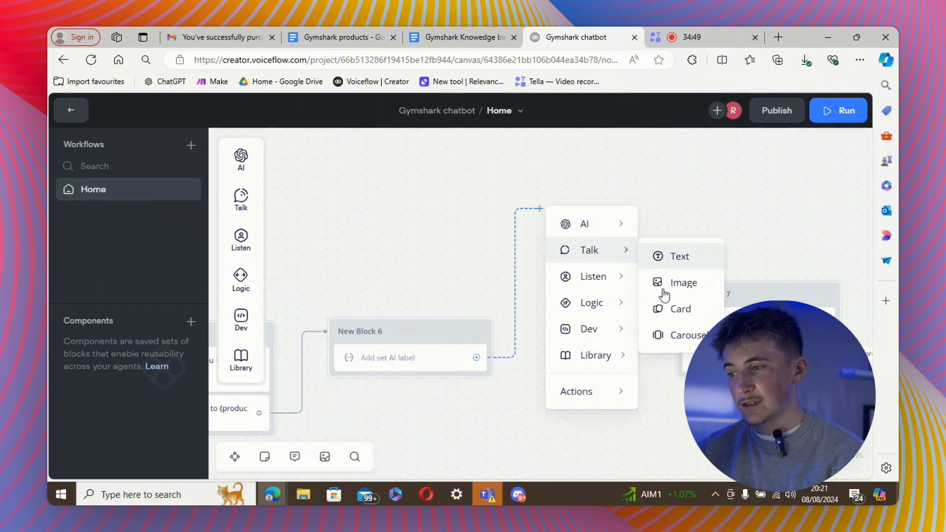
{"action": "left_click", "coordinate": [675, 256]}
Write product_name and the other product variables into the text, then run a test.
{"action": "left_click", "coordinate": [638, 223]}
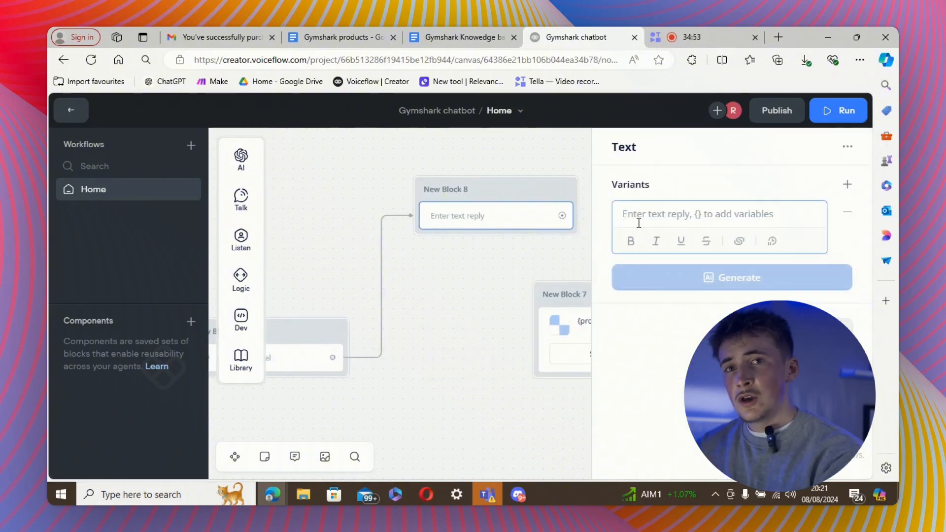
{"action": "type", "text": "product: {"}
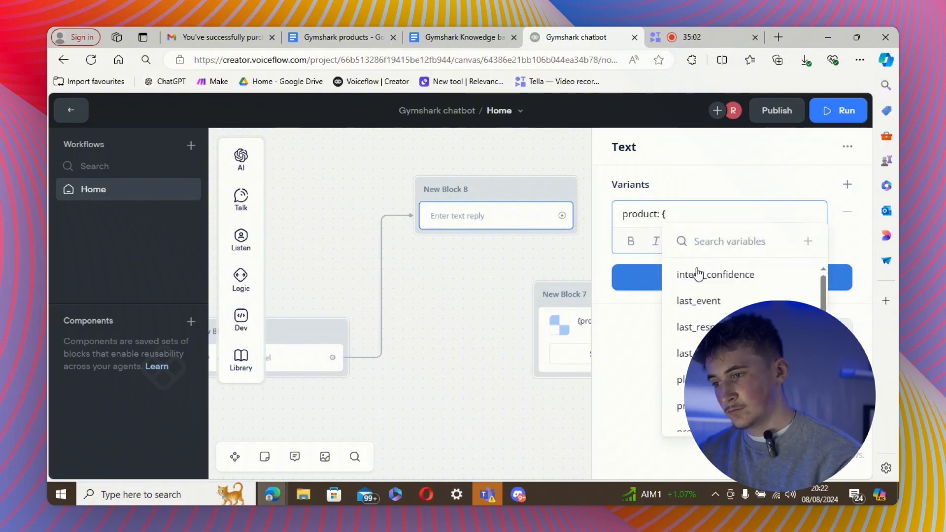
{"action": "scroll", "coordinate": [699, 295], "scroll_direction": "down", "scroll_amount": 3}
{"action": "left_click", "coordinate": [700, 334]}
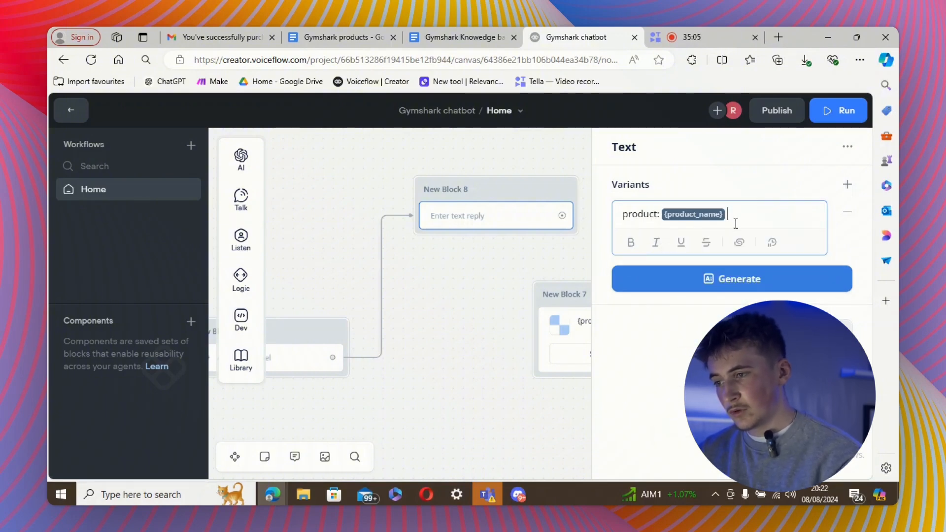
{"action": "key", "text": "Return"}
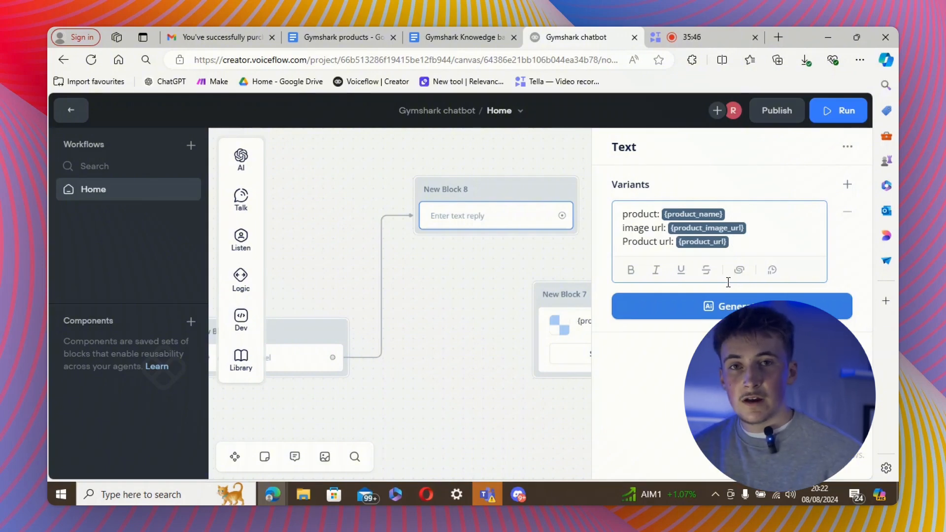
{"action": "left_click", "coordinate": [825, 111]}
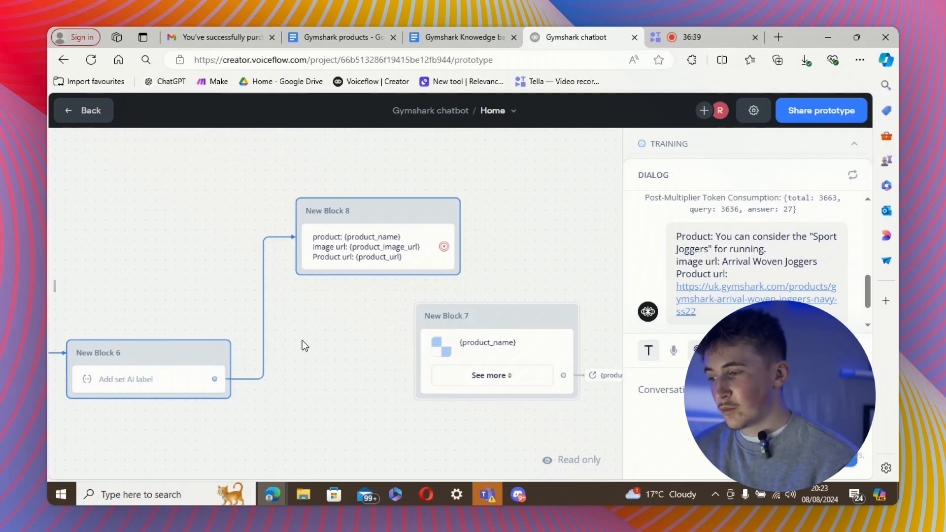
Rework the image-URL prompt so it outputs only the product's image link.
{"action": "left_click_drag", "start_coordinate": [302, 341], "coordinate": [457, 309]}
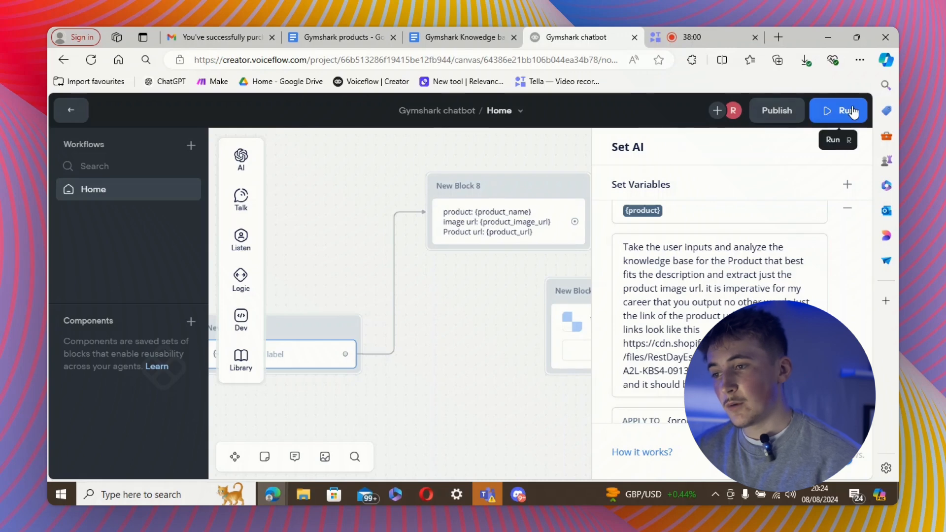
Start a new prototype run and begin typing 'wo' in the chat input.
{"action": "left_click", "coordinate": [840, 111]}
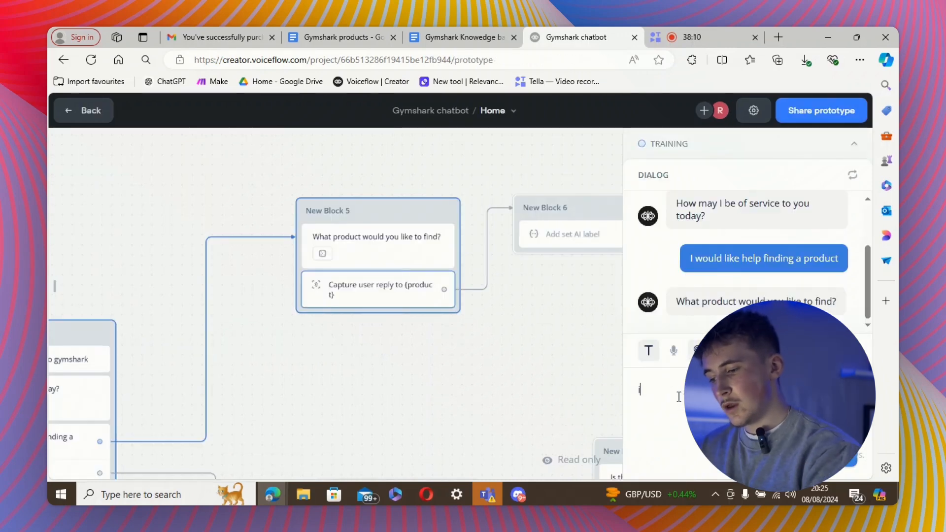
{"action": "type", "text": "wo"}
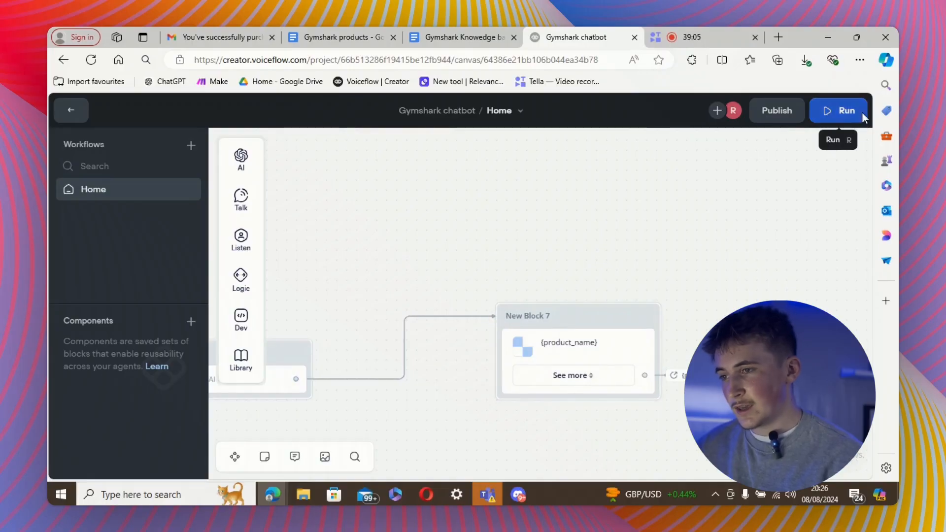
Restart the prototype so the bot greets and shows both starting choices.
{"action": "left_click", "coordinate": [862, 112]}
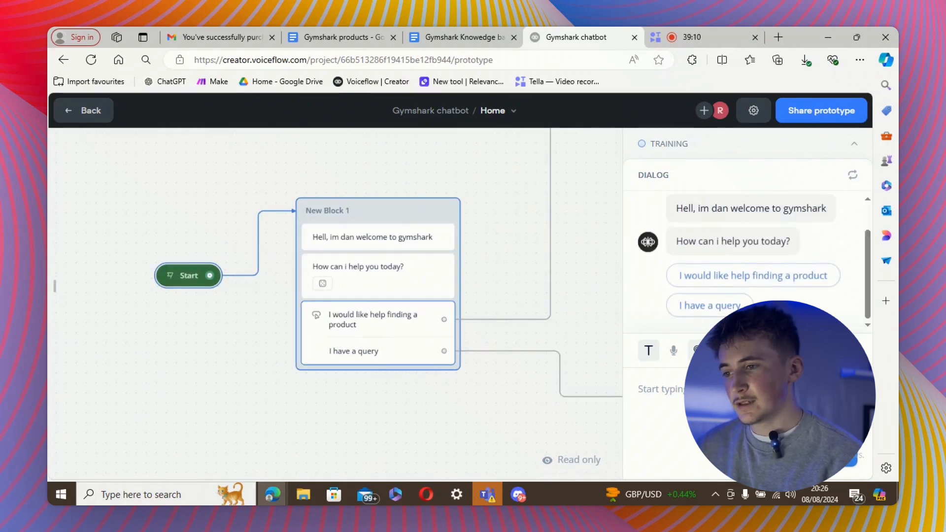
Request running joggers, then open and close the Arrival Woven Joggers card's Gymshark page.
{"action": "left_click", "coordinate": [754, 274]}
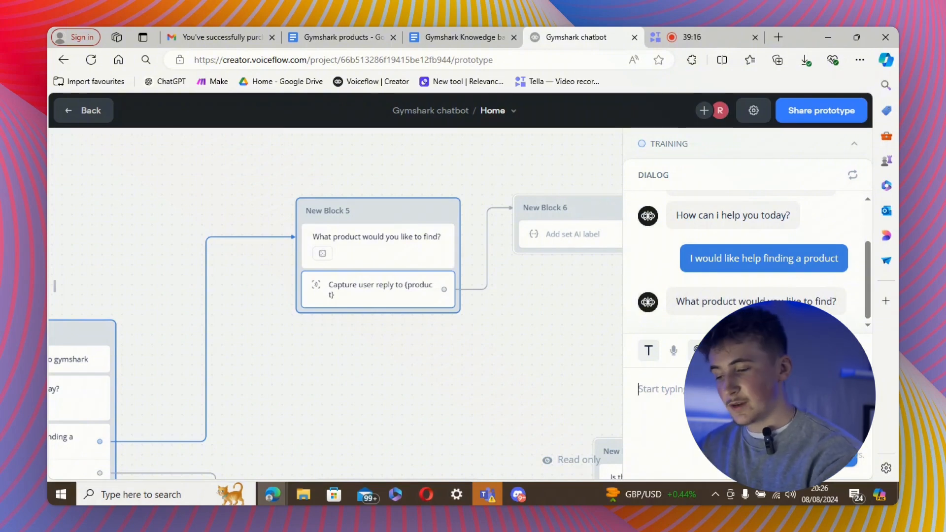
{"action": "type", "text": "i wo"}
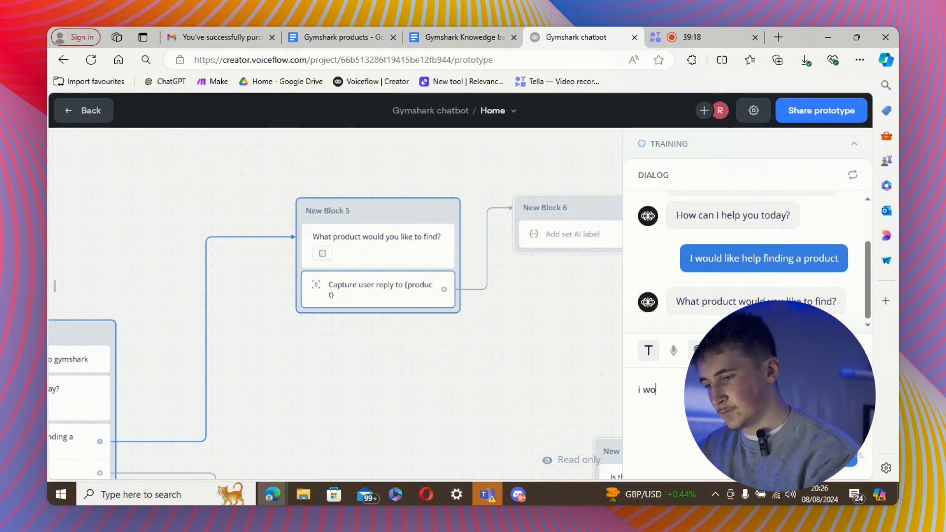
{"action": "type", "text": "uld like"}
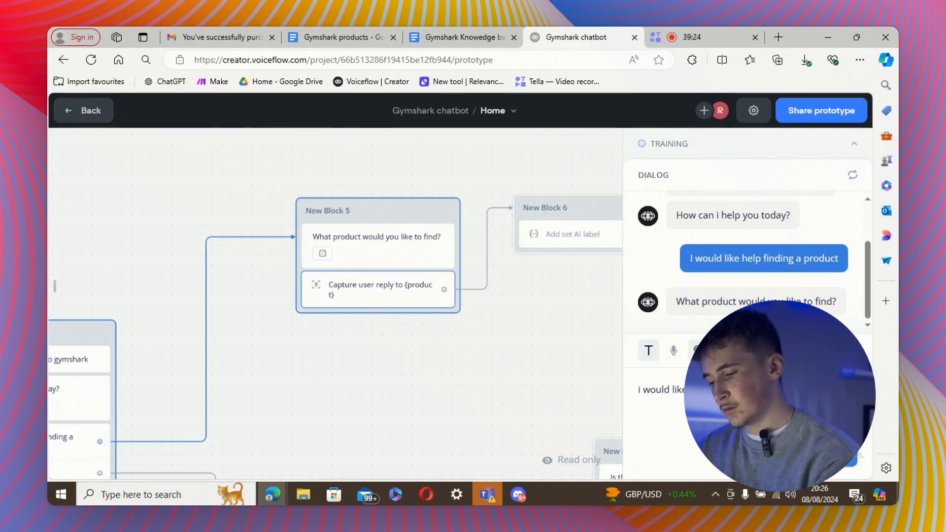
{"action": "key", "text": "Return"}
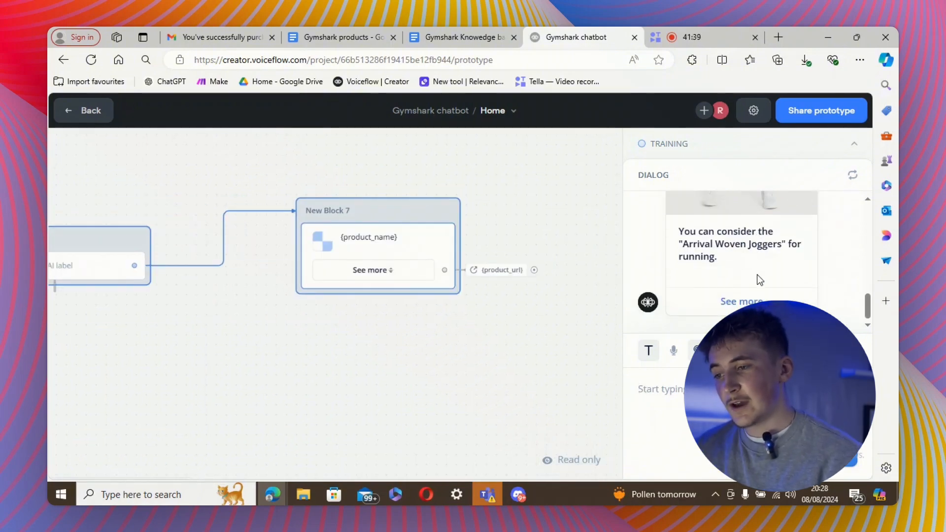
{"action": "left_click", "coordinate": [734, 302]}
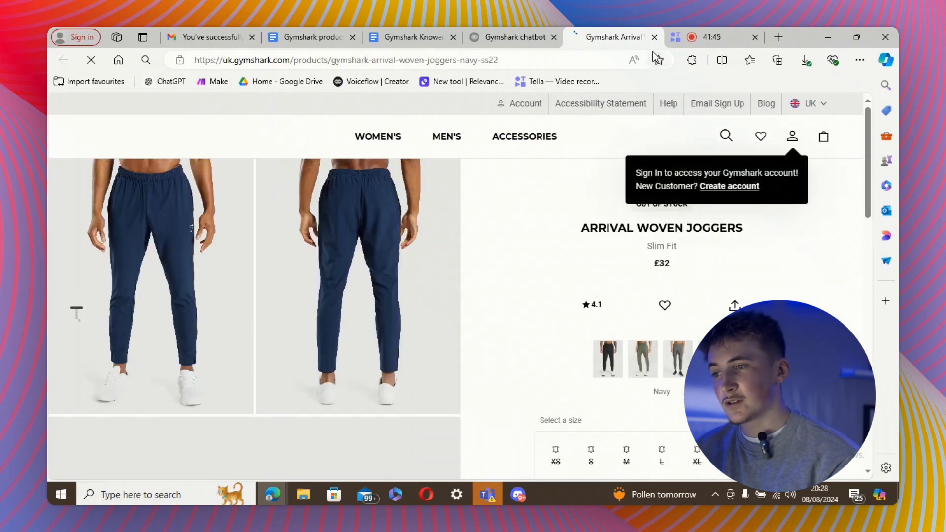
{"action": "key", "text": "ctrl+w"}
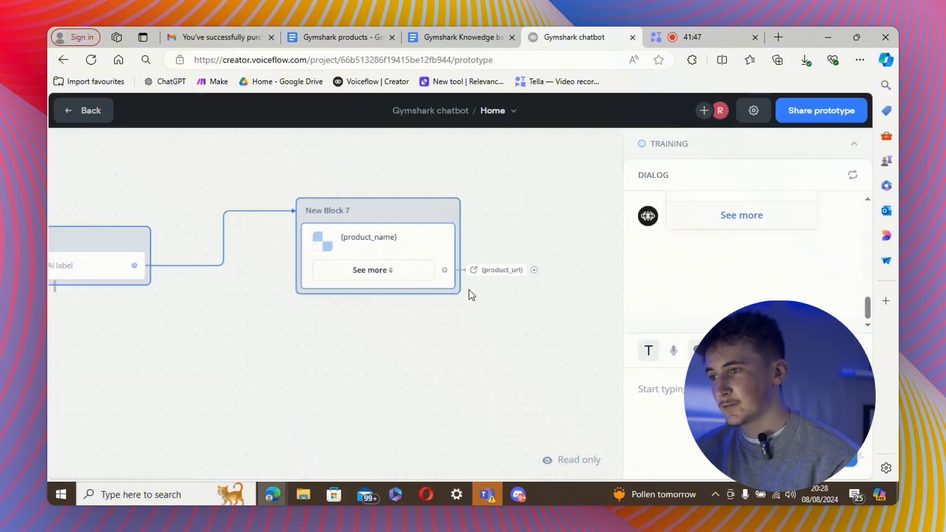